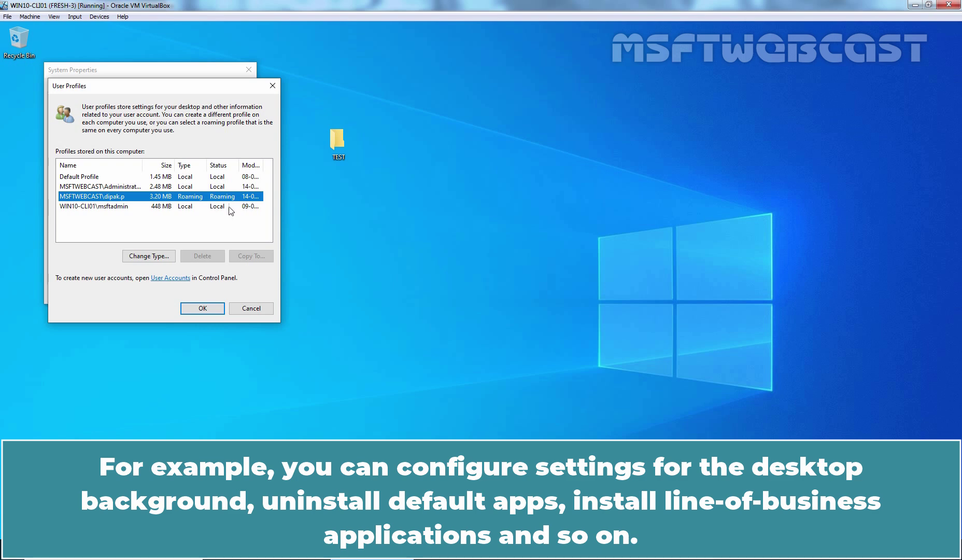
# Step: Cancel out of the stored User Profiles list
pyautogui.click(257, 310)
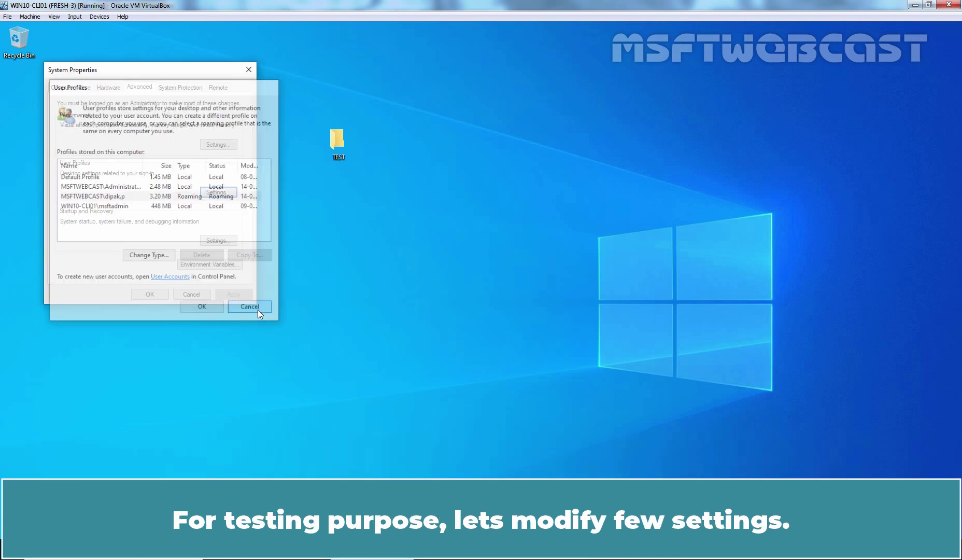
# Step: Close System Properties and reach Desktop icon settings via Personalize > Themes
pyautogui.click(191, 294)
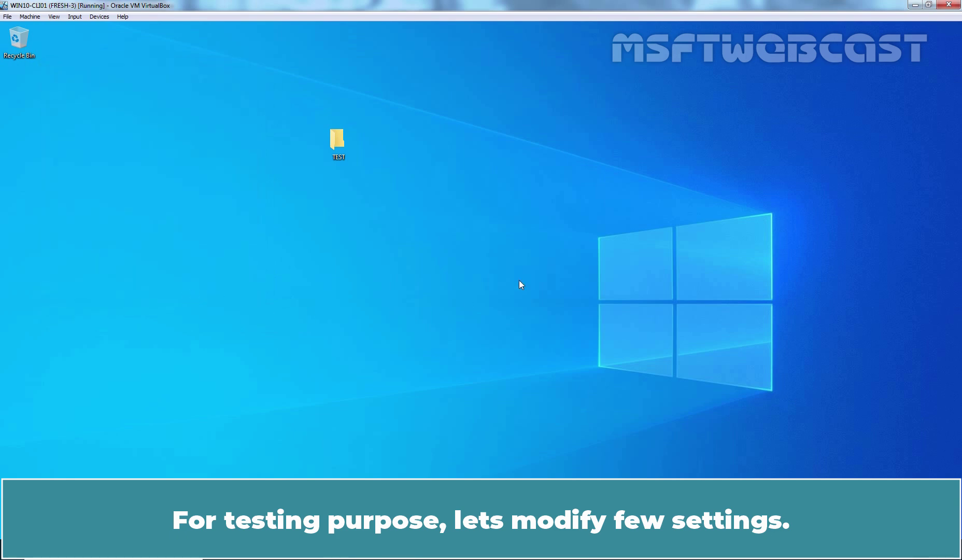
pyautogui.rightClick(500, 176)
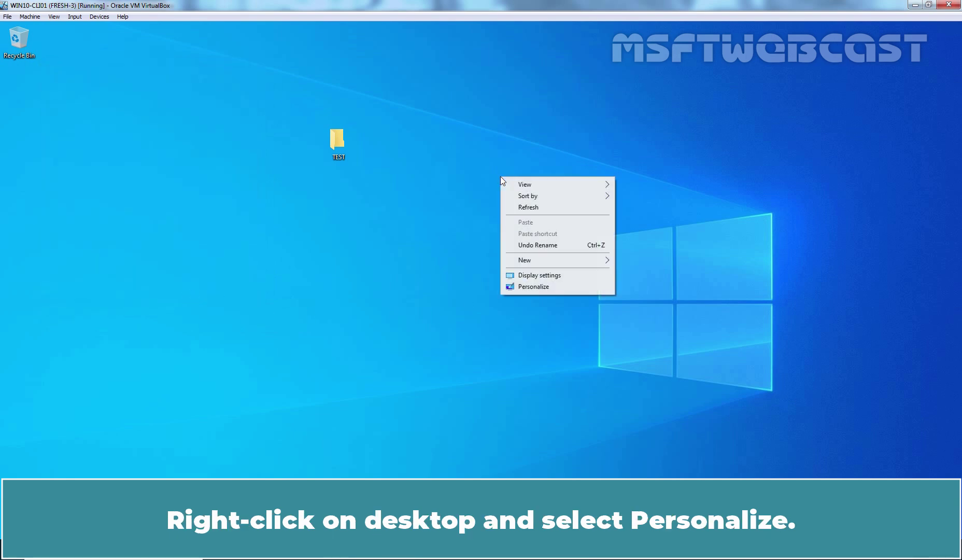
pyautogui.click(534, 286)
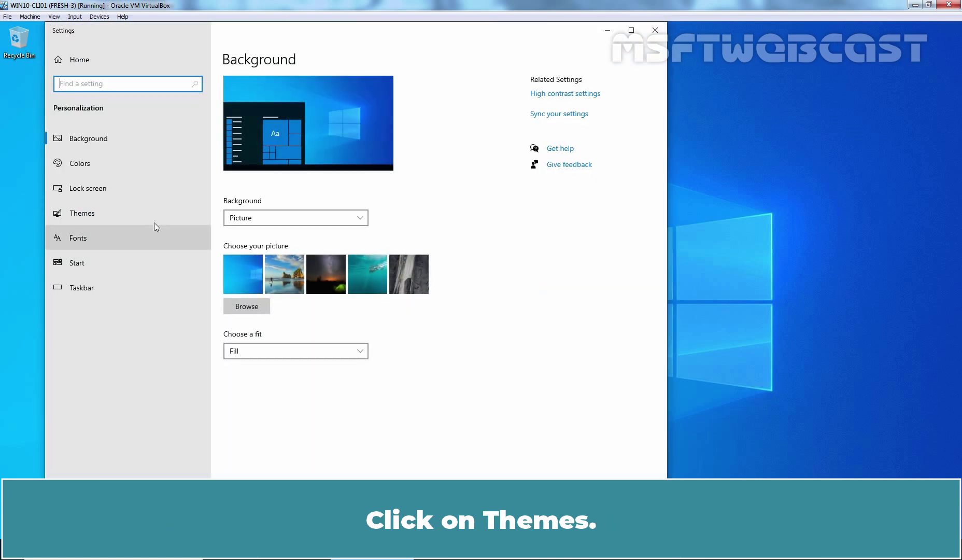
pyautogui.click(105, 214)
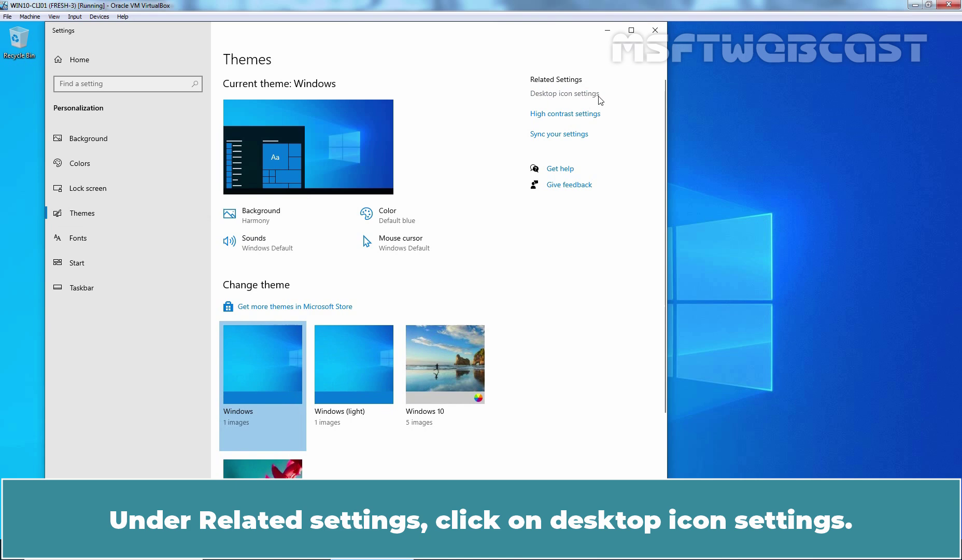
pyautogui.click(564, 94)
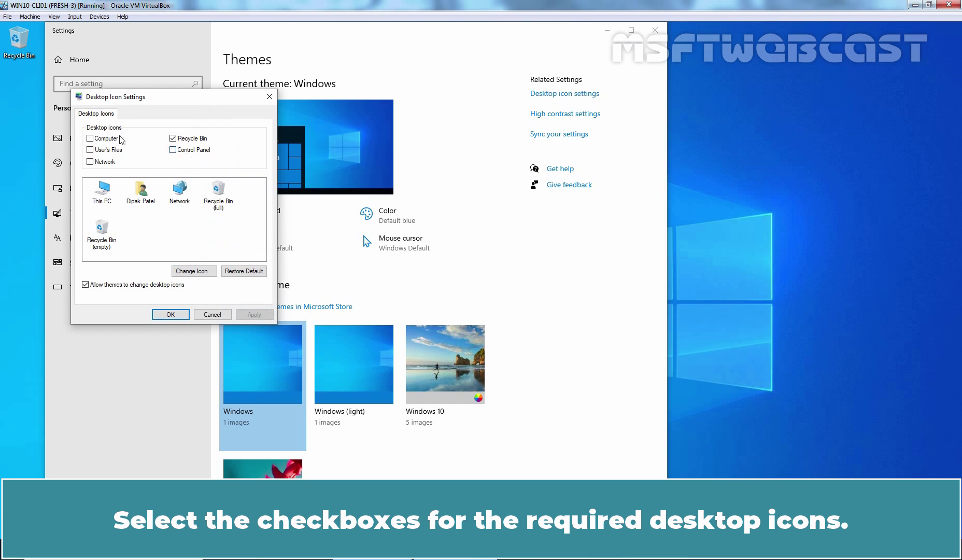
# Step: Enable Computer, User's Files, Network and Control Panel desktop icons, apply, and close Settings
pyautogui.click(107, 139)
pyautogui.click(109, 150)
pyautogui.click(107, 162)
pyautogui.click(189, 149)
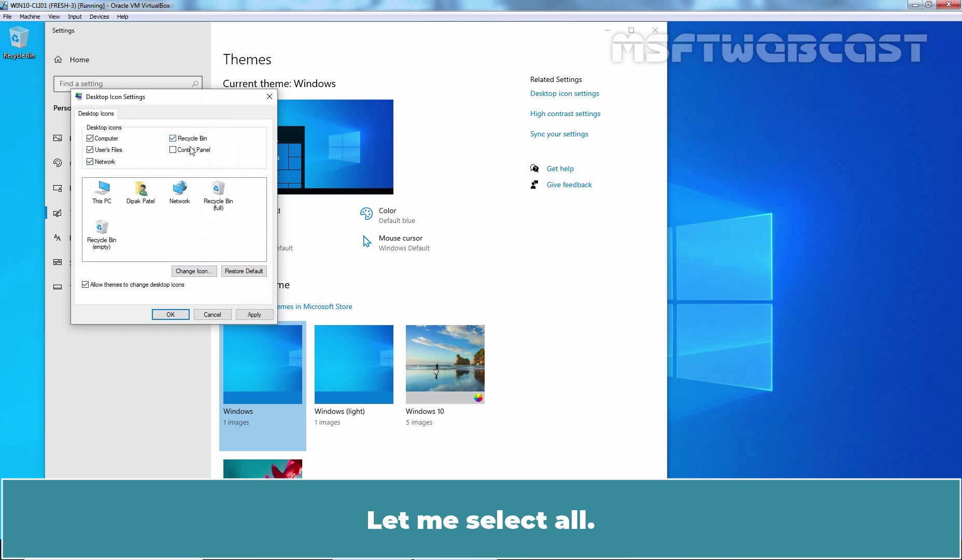
pyautogui.click(255, 314)
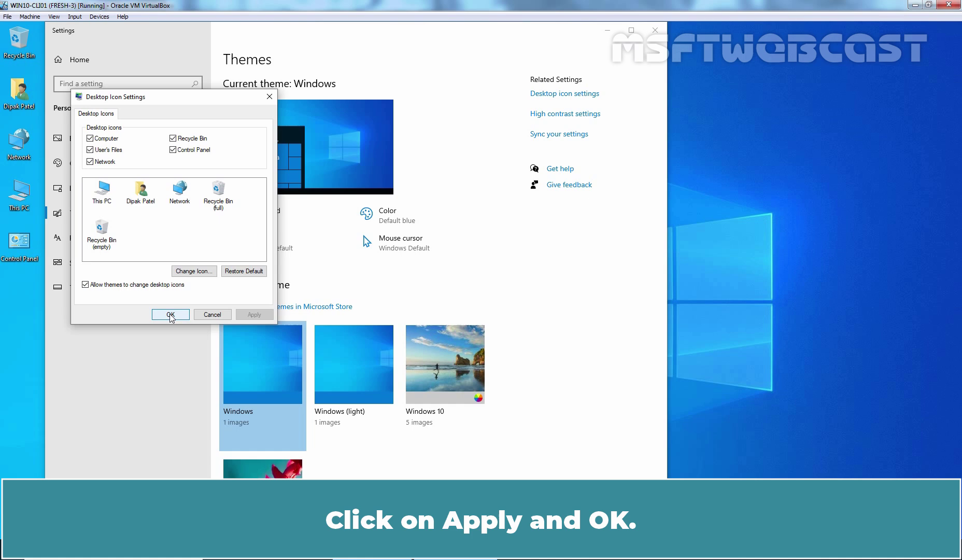
pyautogui.click(171, 314)
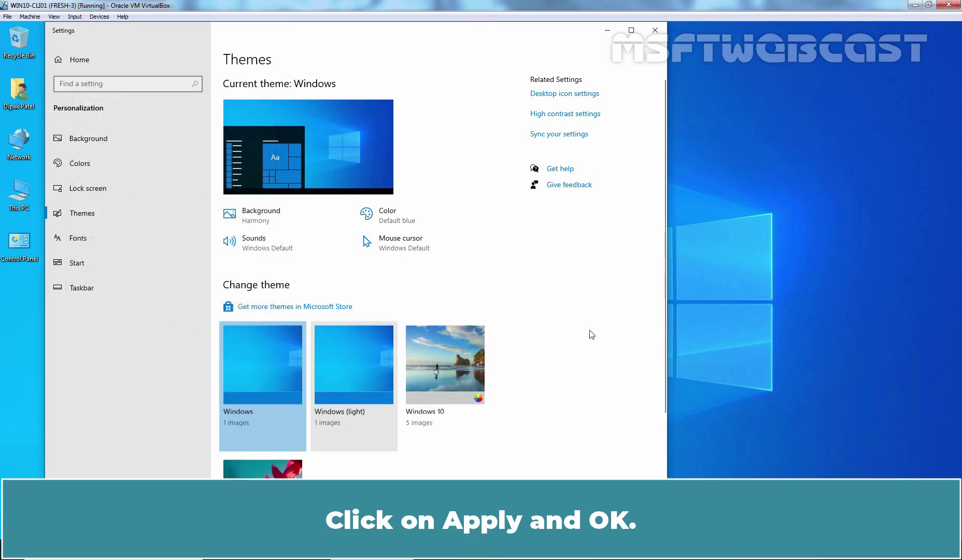
pyautogui.click(655, 30)
# Step: Turn on Auto arrange icons for the desktop and refresh it
pyautogui.rightClick(443, 151)
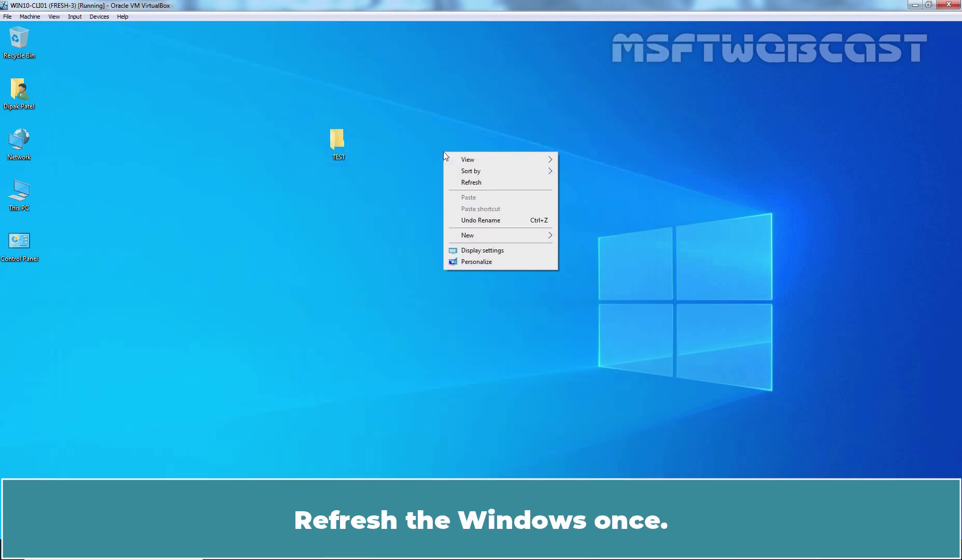
pyautogui.click(469, 183)
pyautogui.rightClick(446, 139)
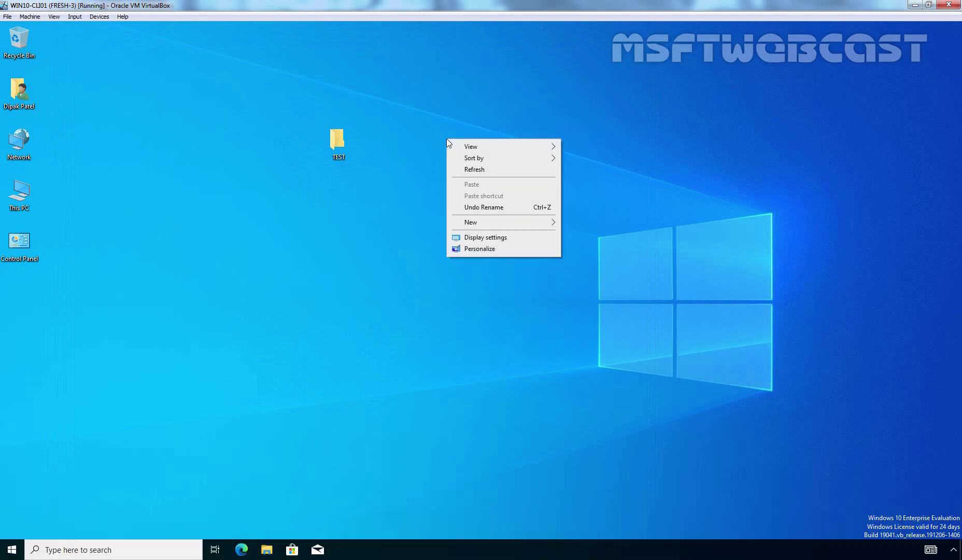
pyautogui.moveTo(453, 149)
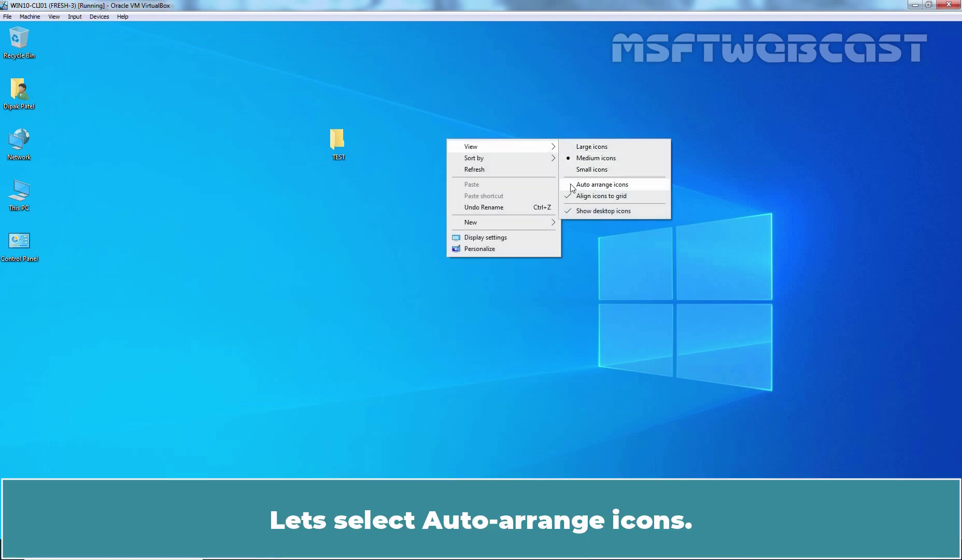
pyautogui.click(610, 185)
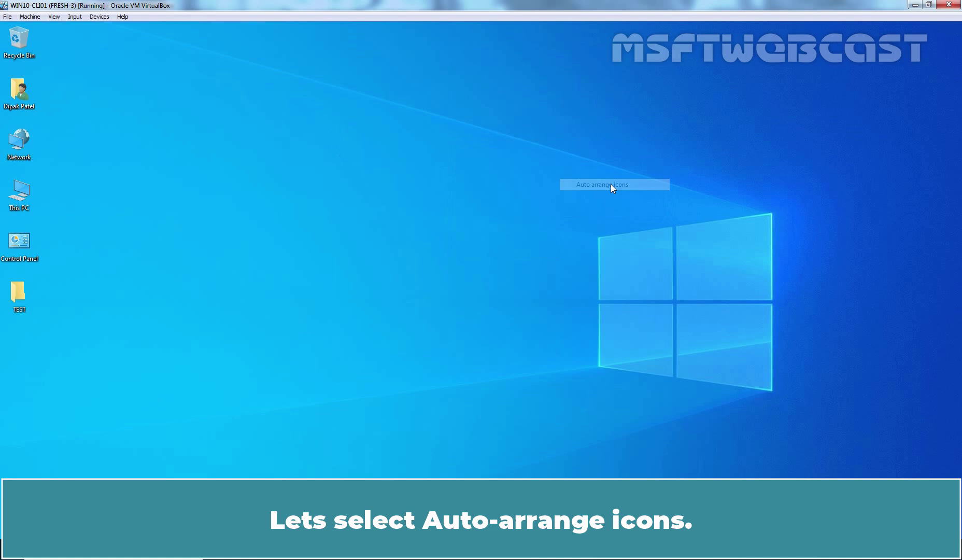
pyautogui.rightClick(352, 147)
pyautogui.click(367, 176)
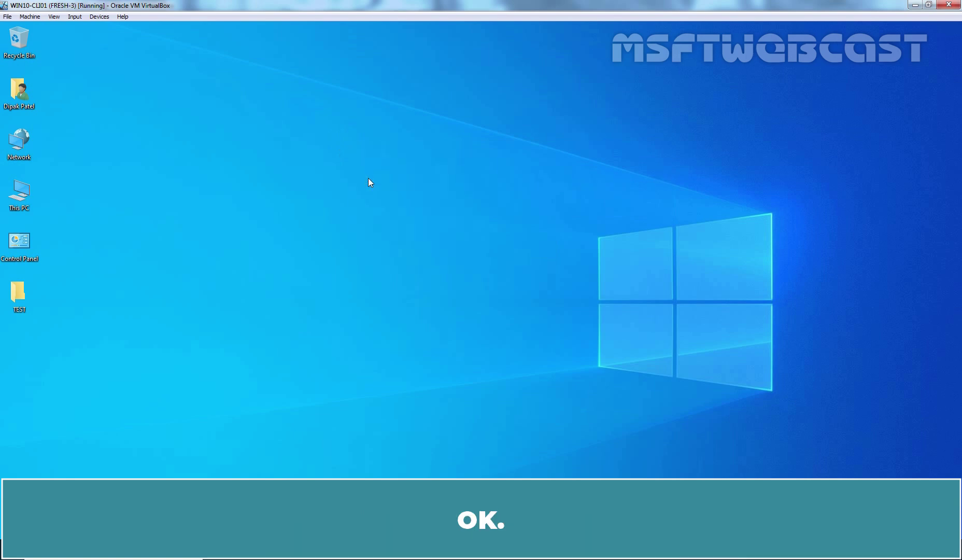
# Step: Set Corporate_Wallpaper from Pictures as the desktop background and close File Explorer
pyautogui.click(264, 549)
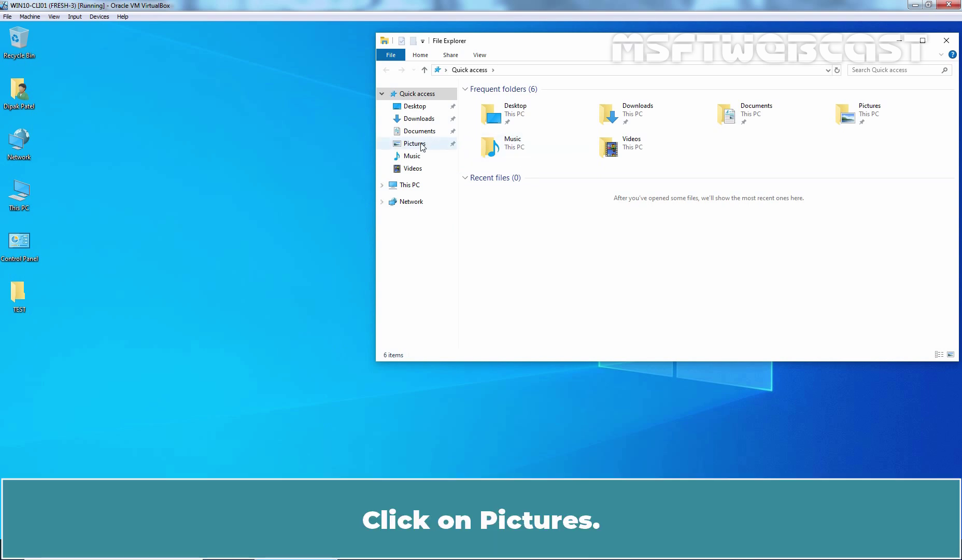
pyautogui.click(420, 143)
pyautogui.click(615, 125)
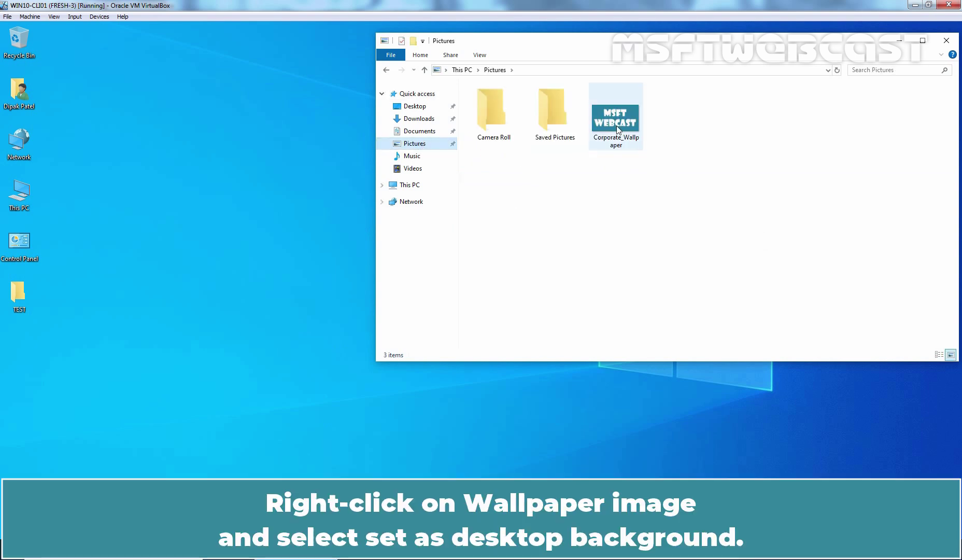
pyautogui.rightClick(615, 124)
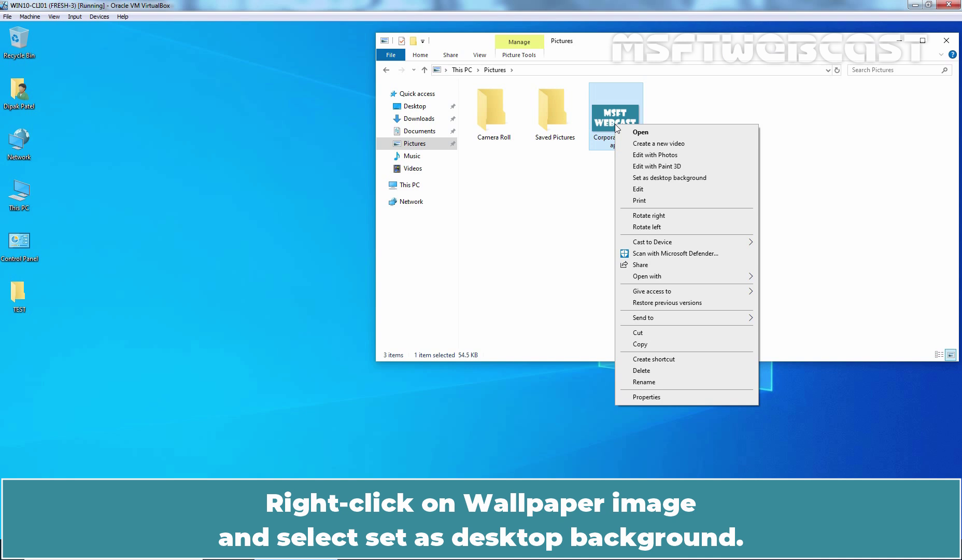
pyautogui.click(687, 179)
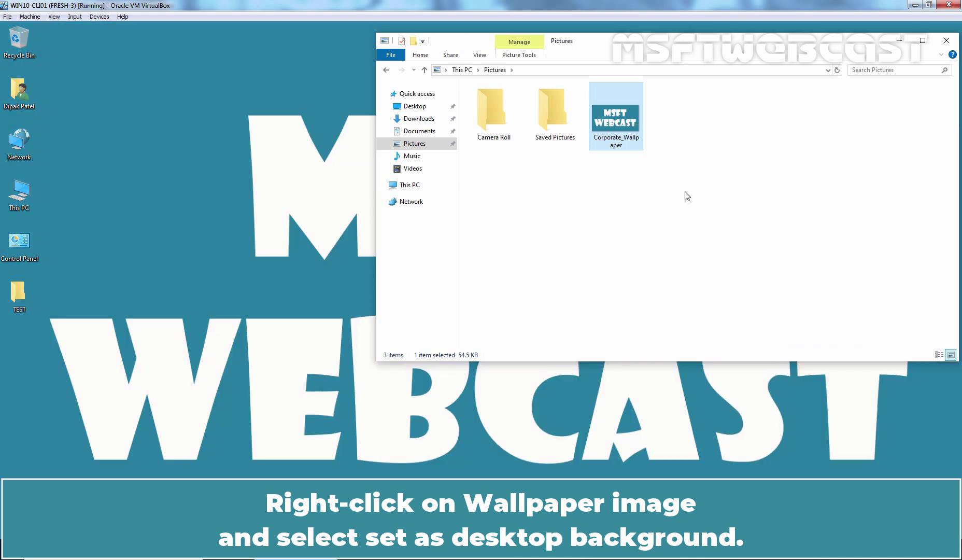
pyautogui.click(946, 40)
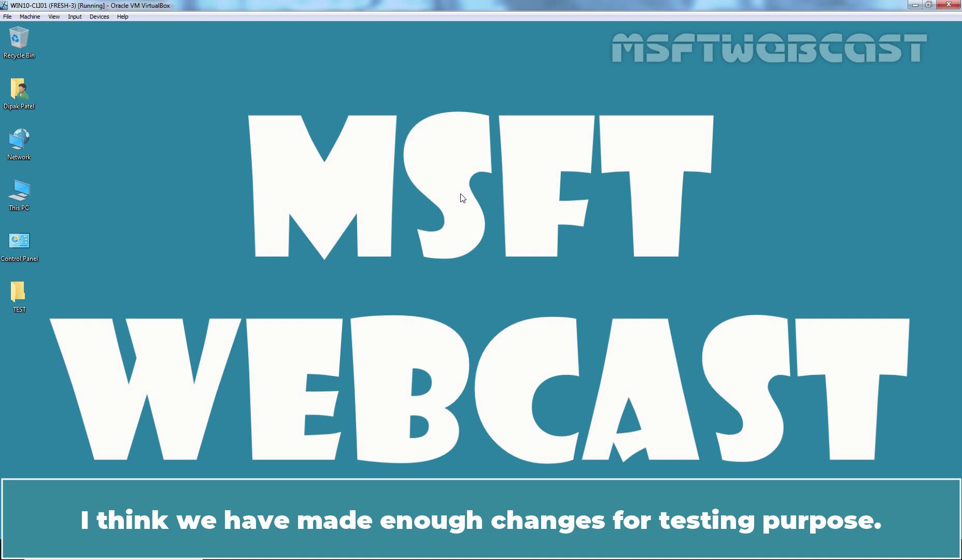
# Step: Sign out with the logoff command from Run and dismiss the lock screen
pyautogui.press('super+r')
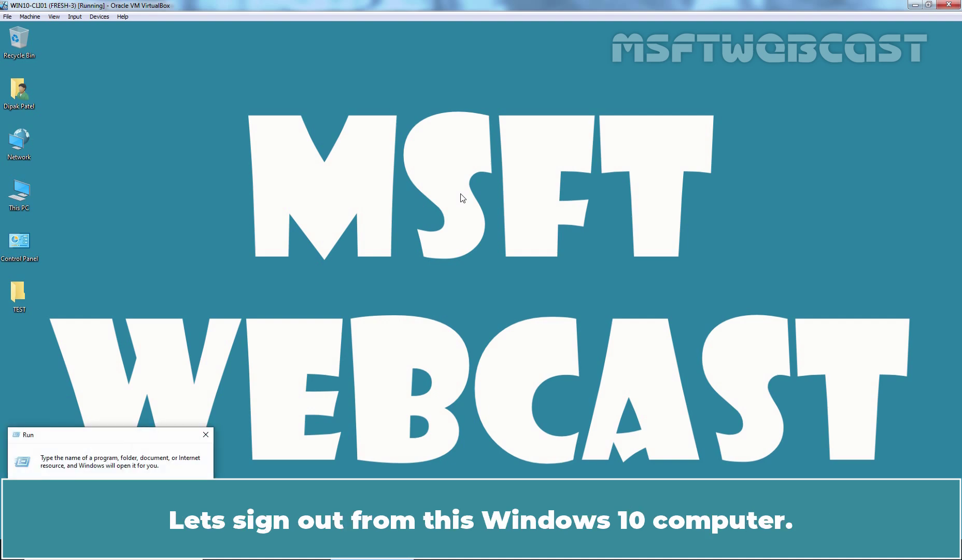
pyautogui.press('Return')
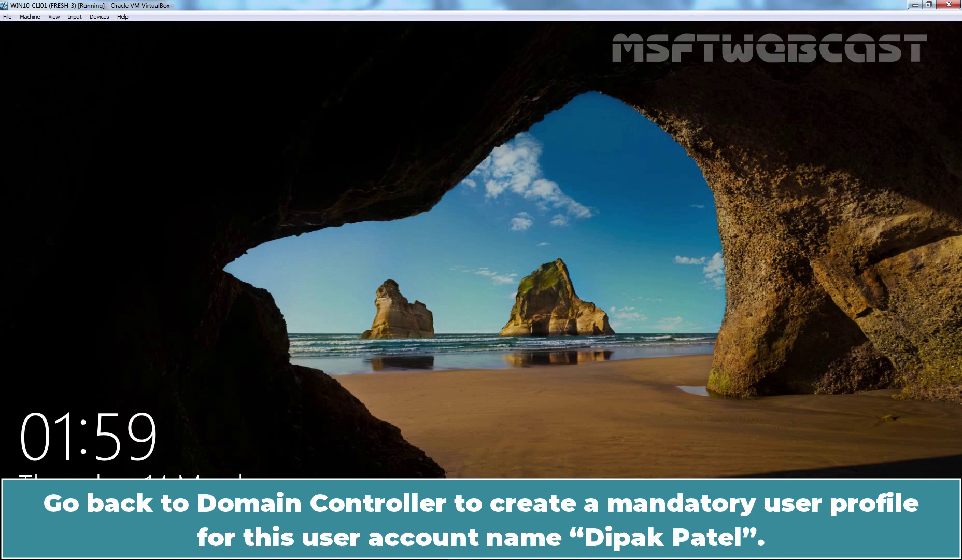
pyautogui.click(549, 292)
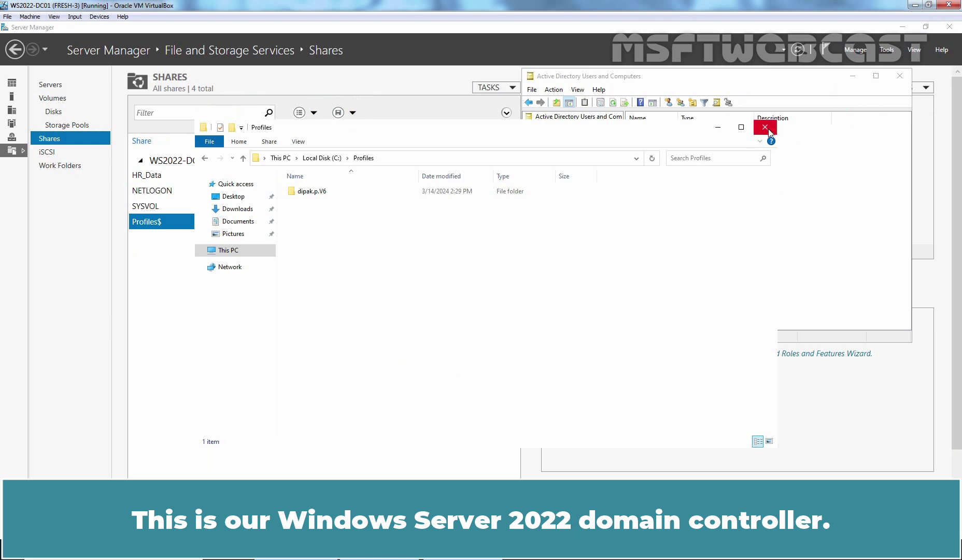
# Step: Close the open windows and browse to C:\Profiles and the user's V6 profile folder
pyautogui.click(765, 127)
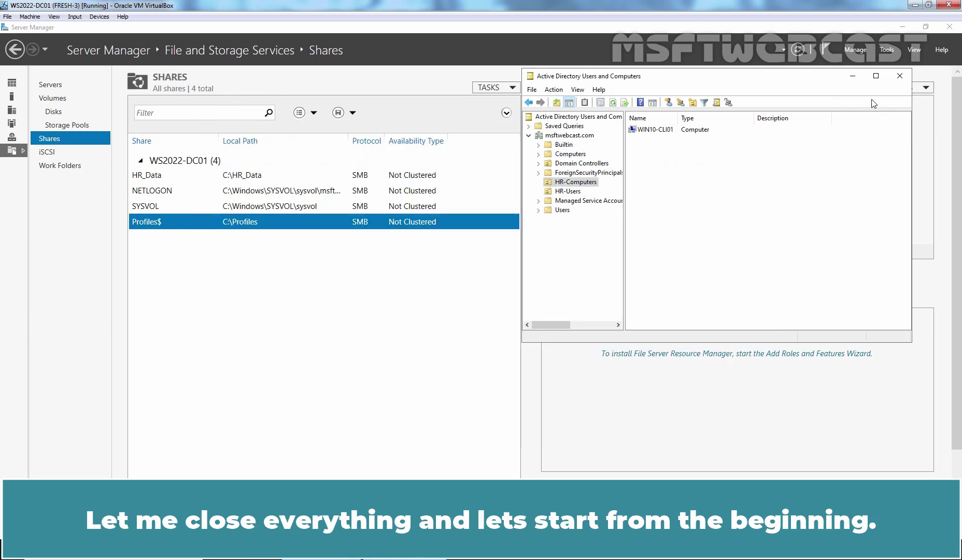
pyautogui.click(899, 76)
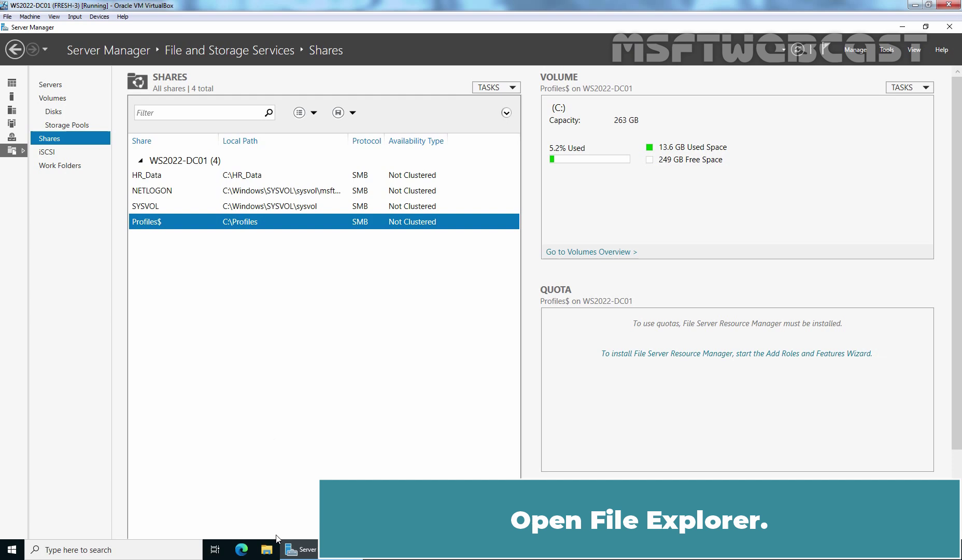
pyautogui.click(272, 546)
pyautogui.doubleClick(375, 299)
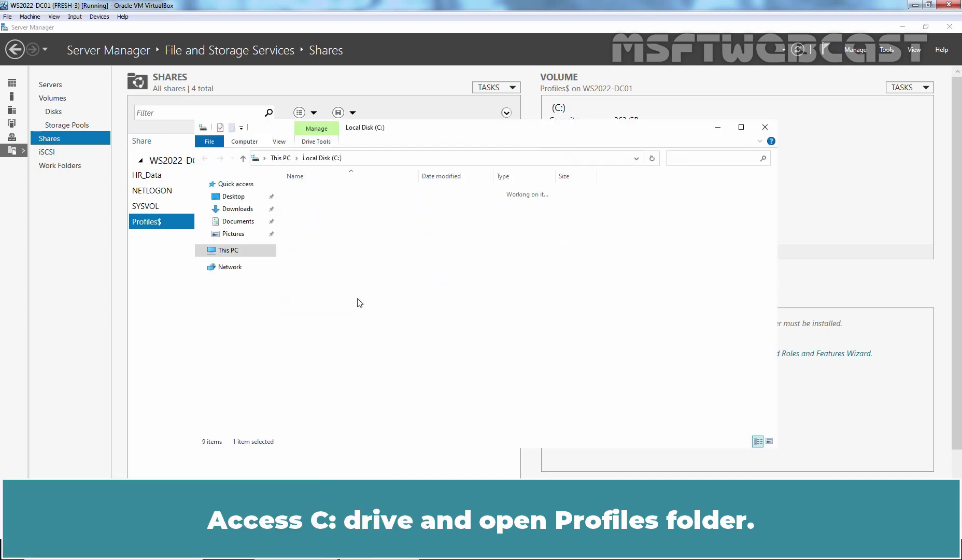
pyautogui.doubleClick(308, 213)
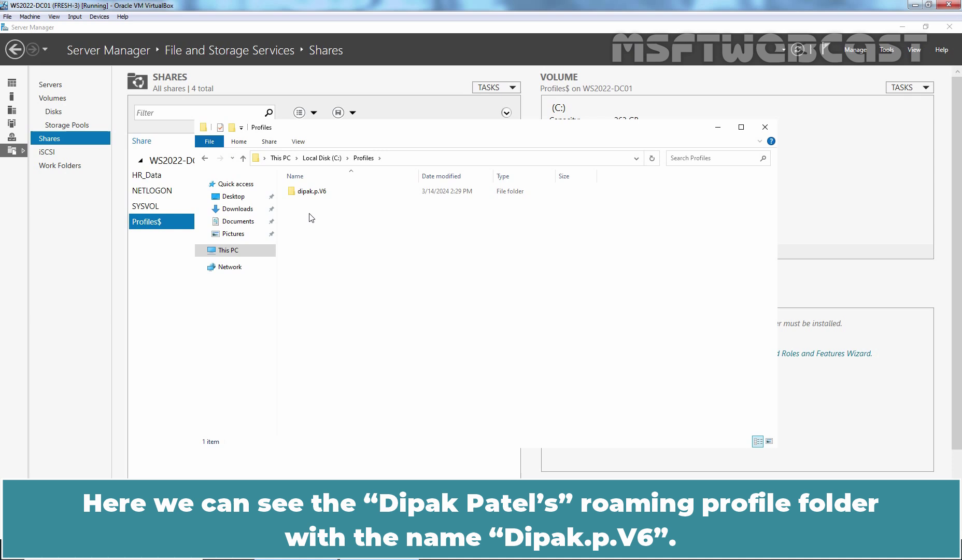
pyautogui.doubleClick(311, 191)
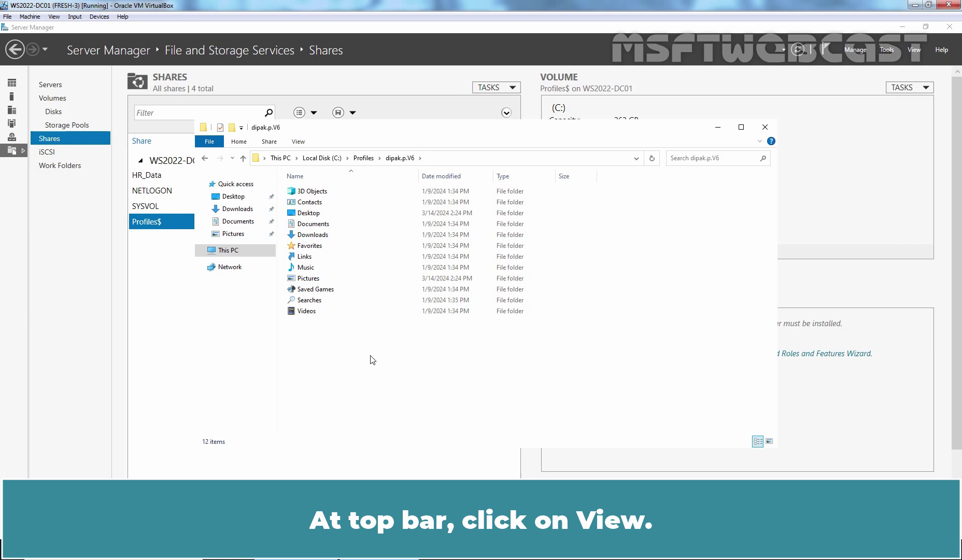
# Step: Show hidden files, known file extensions and protected OS files, then select NTUSER.DAT
pyautogui.click(299, 142)
pyautogui.click(696, 165)
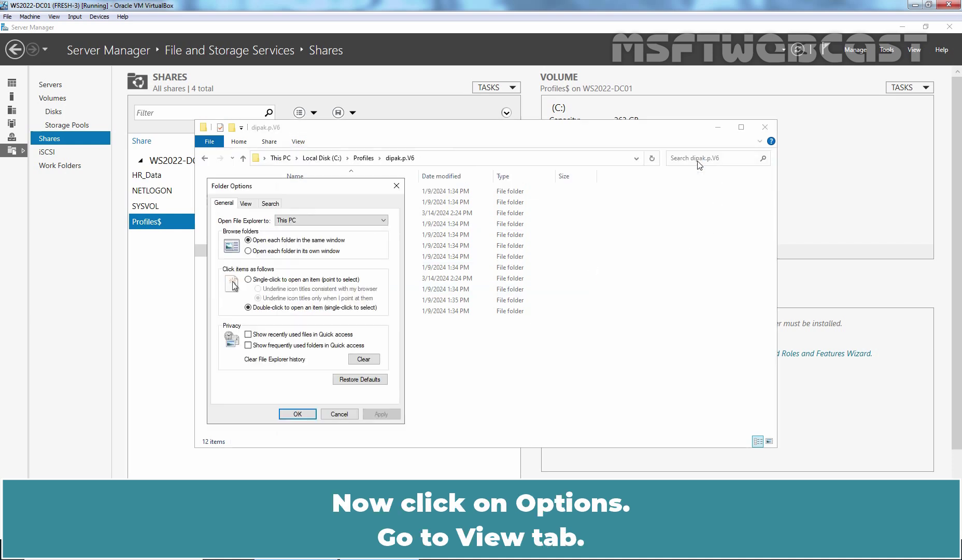
pyautogui.click(247, 203)
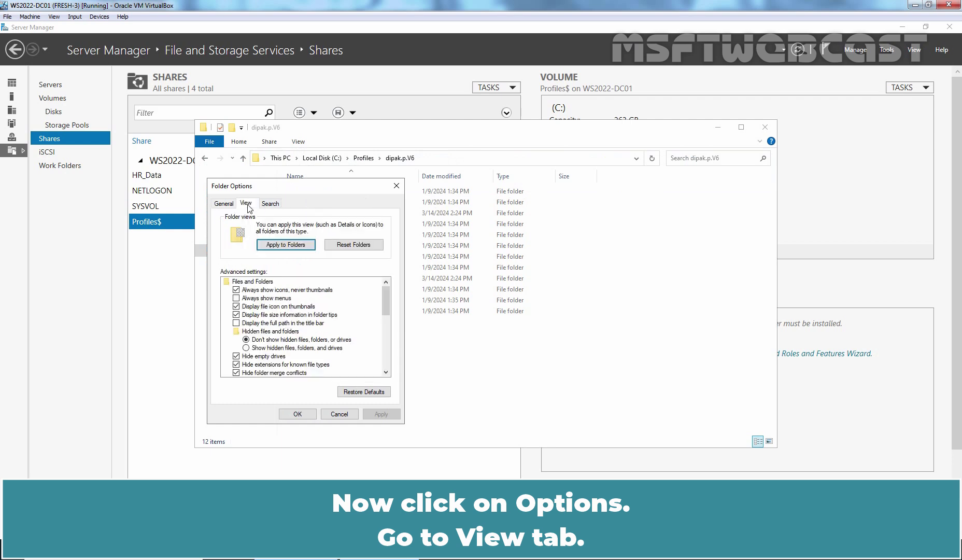
pyautogui.click(293, 348)
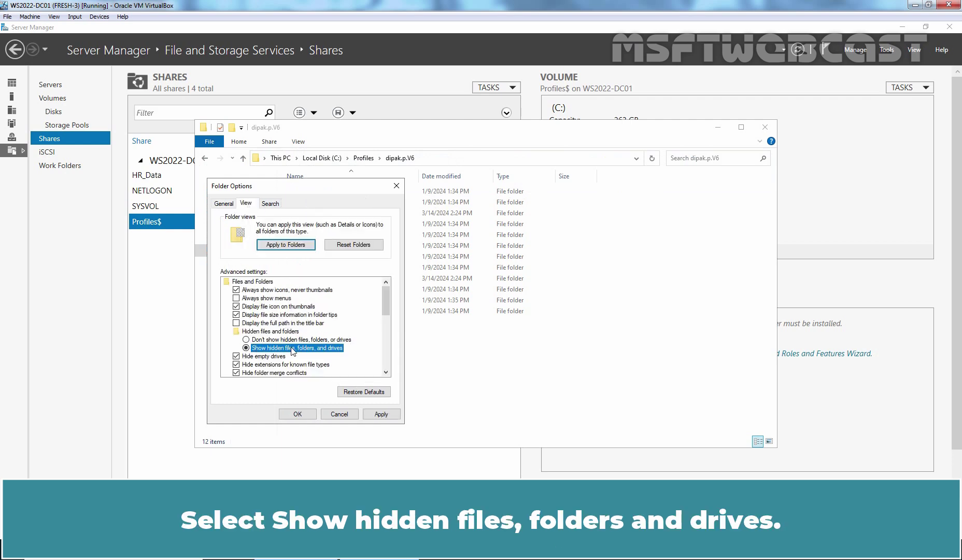
pyautogui.scroll(-2, 294, 351)
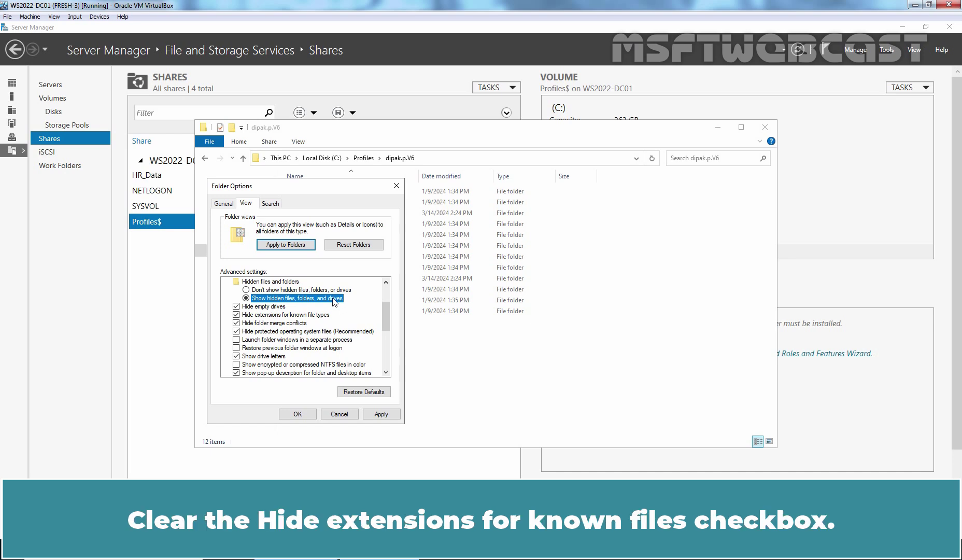
pyautogui.click(236, 315)
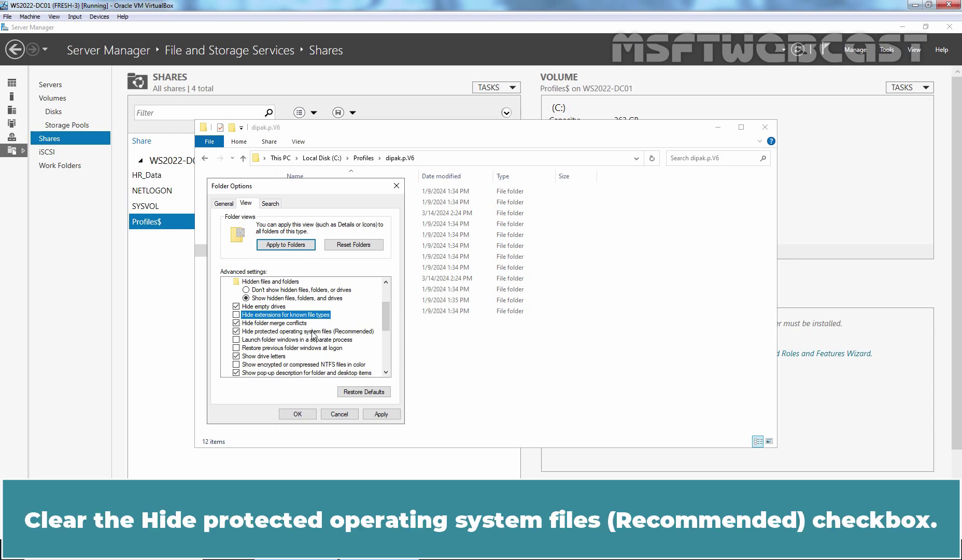
pyautogui.click(237, 331)
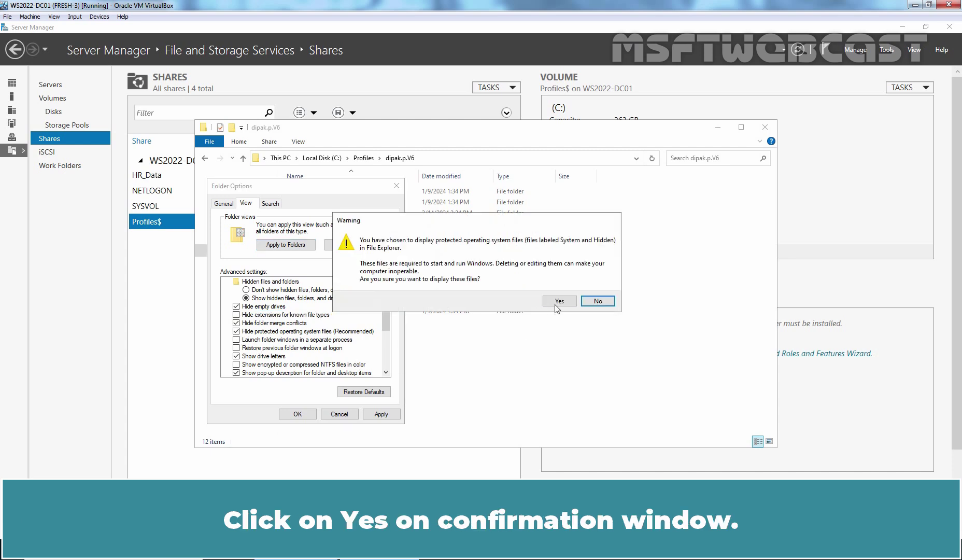
pyautogui.click(559, 302)
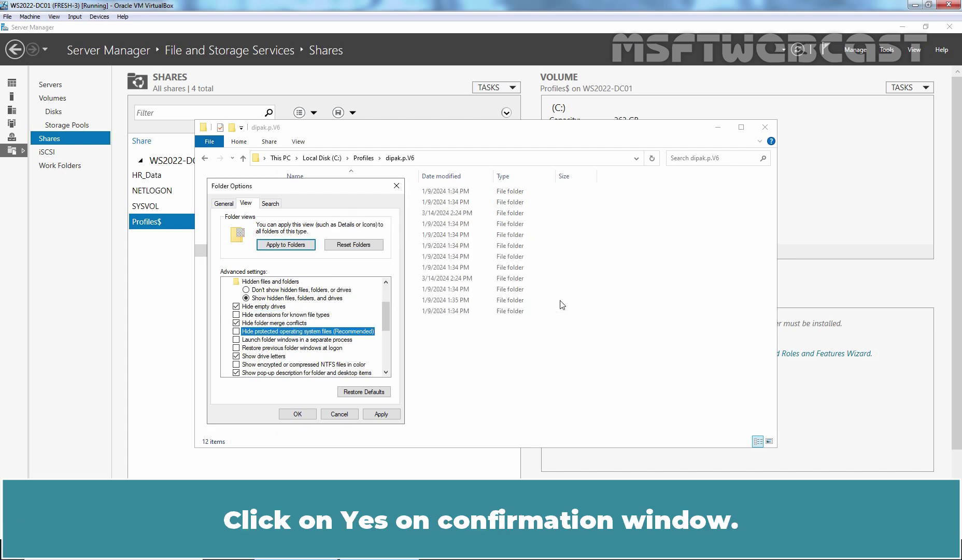
pyautogui.click(381, 413)
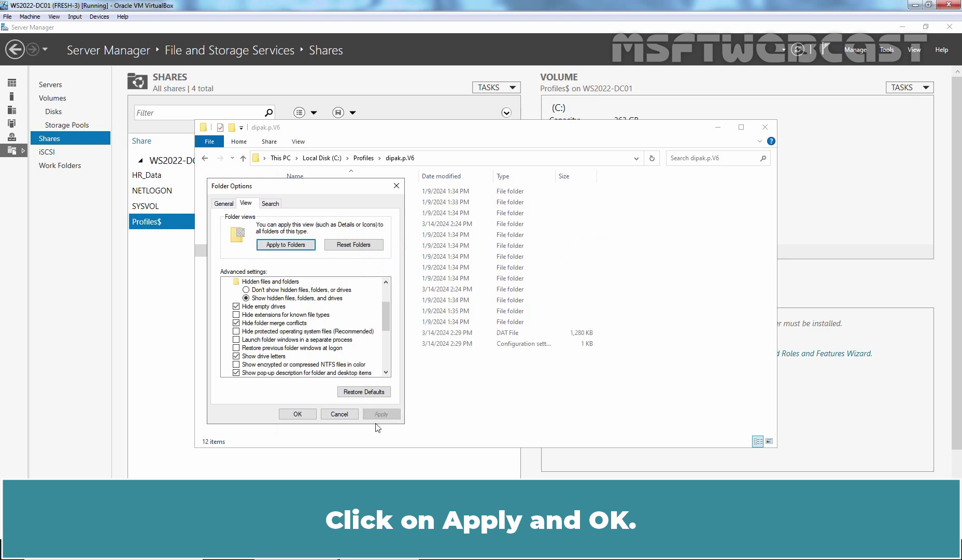
pyautogui.click(298, 415)
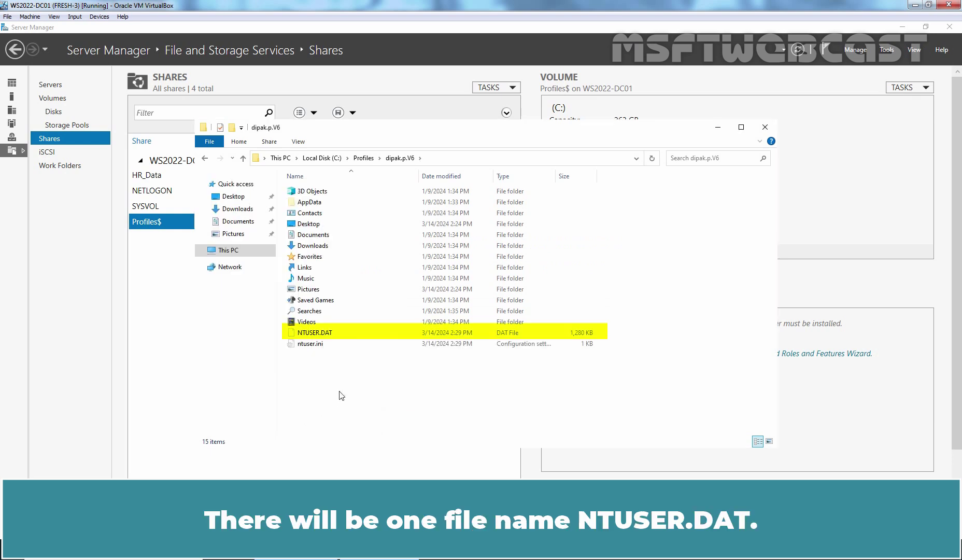
pyautogui.click(316, 333)
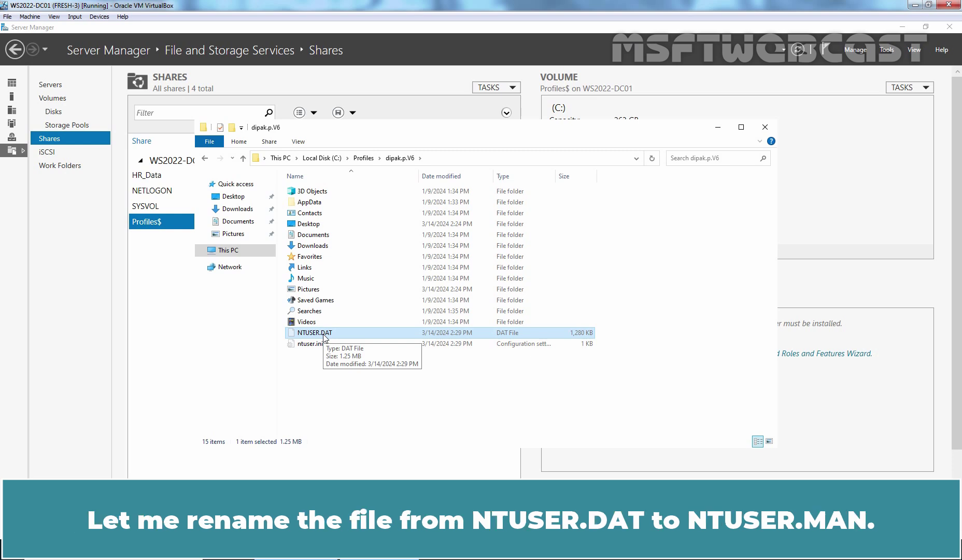
# Step: Rename NTUSER.DAT to NTUSER.MAN, accepting the extension-change warning
pyautogui.click(324, 336)
pyautogui.click(325, 334)
pyautogui.hotkey('shift', 'Left')
pyautogui.hotkey('shift', 'Left')
pyautogui.hotkey('shift', 'Left')
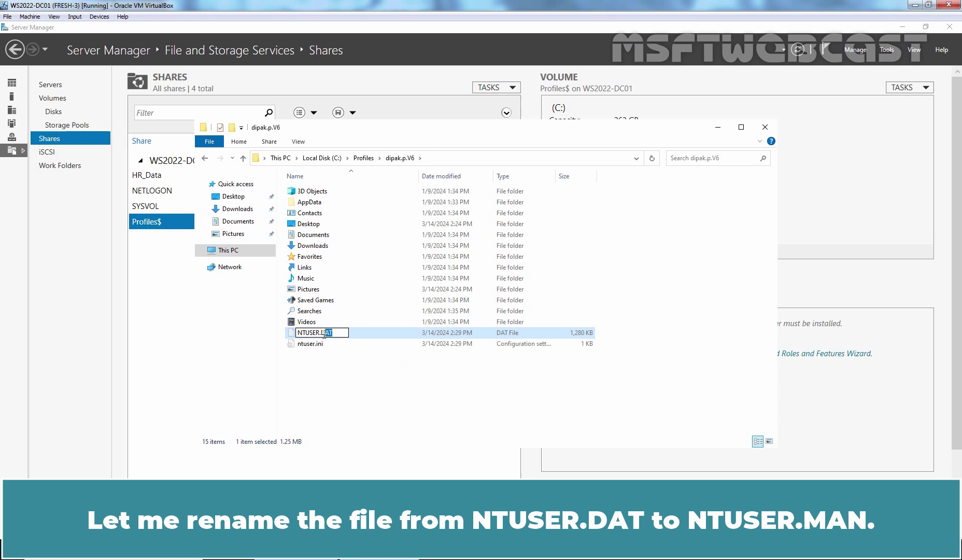
pyautogui.write('MAN')
pyautogui.press('Return')
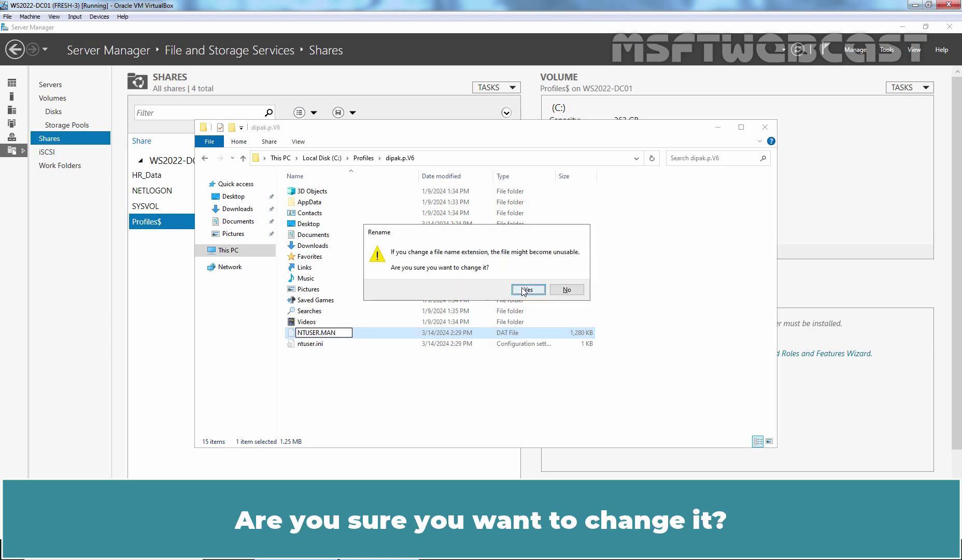
pyautogui.click(526, 289)
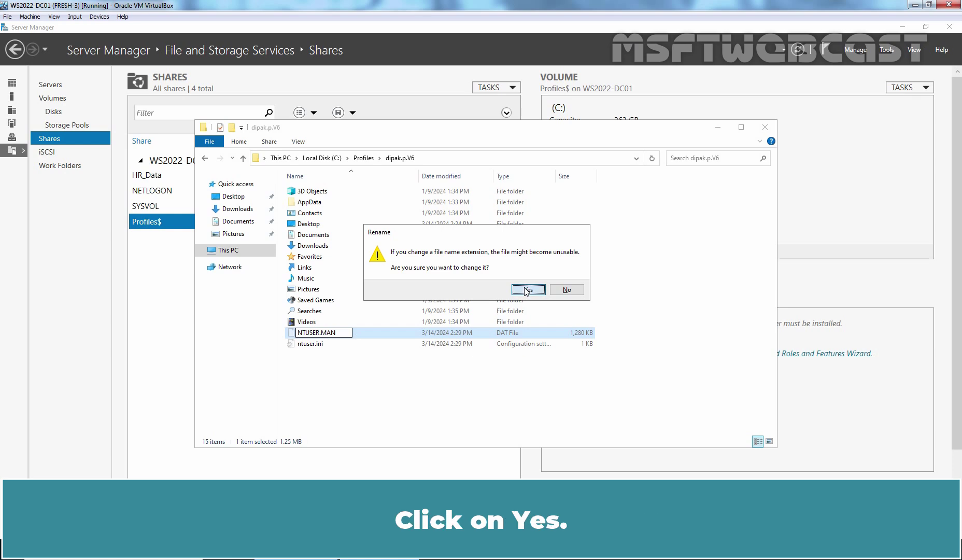
# Step: Set Folder Options back to hiding hidden files, known extensions and protected system files
pyautogui.click(368, 383)
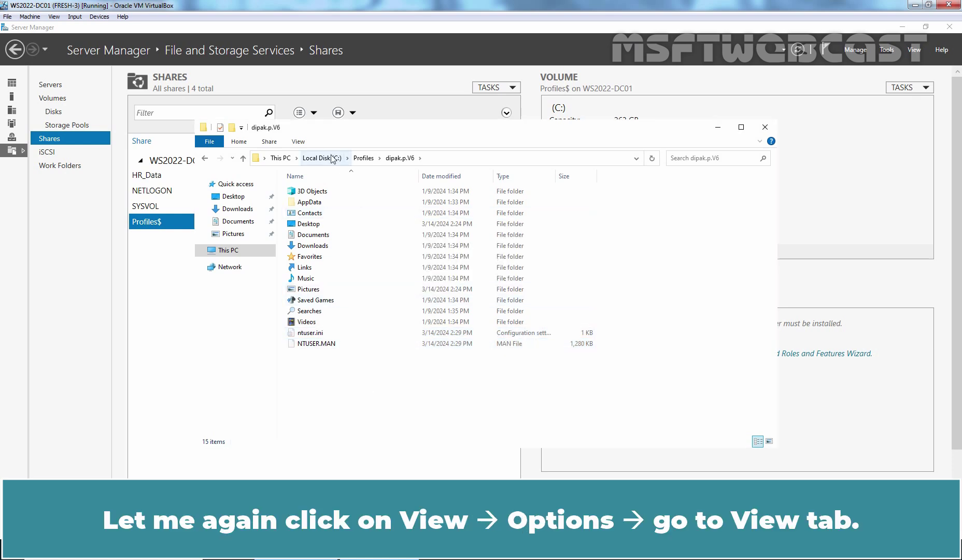
pyautogui.click(298, 143)
pyautogui.click(695, 166)
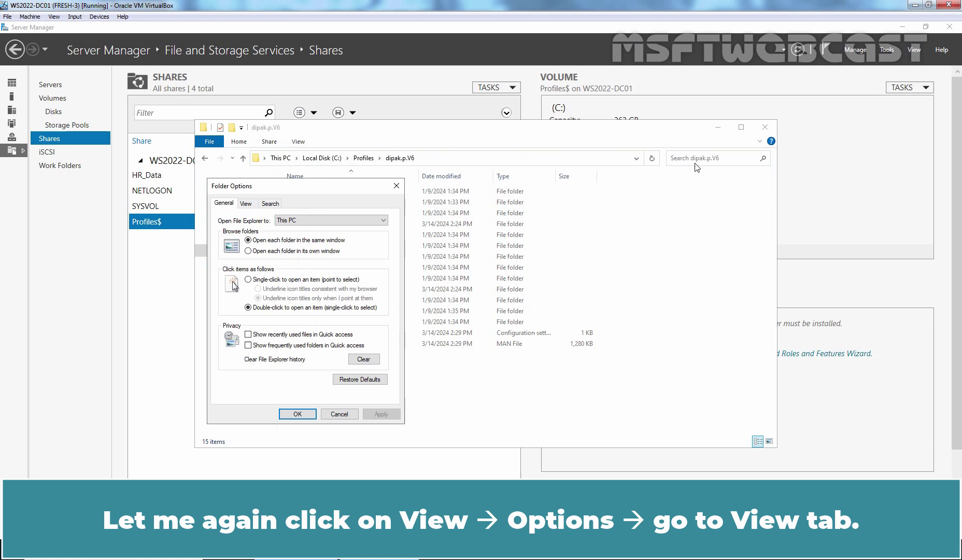
pyautogui.click(247, 204)
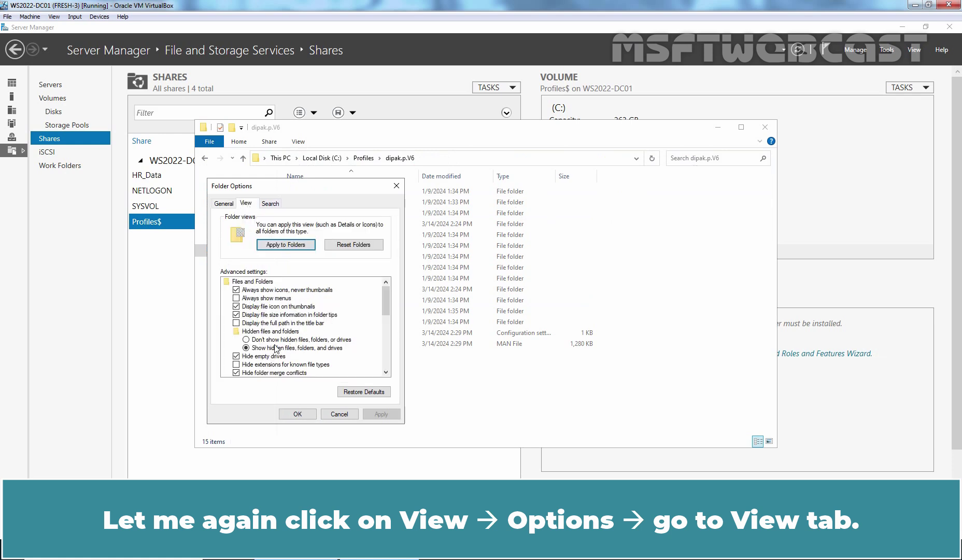
pyautogui.click(253, 340)
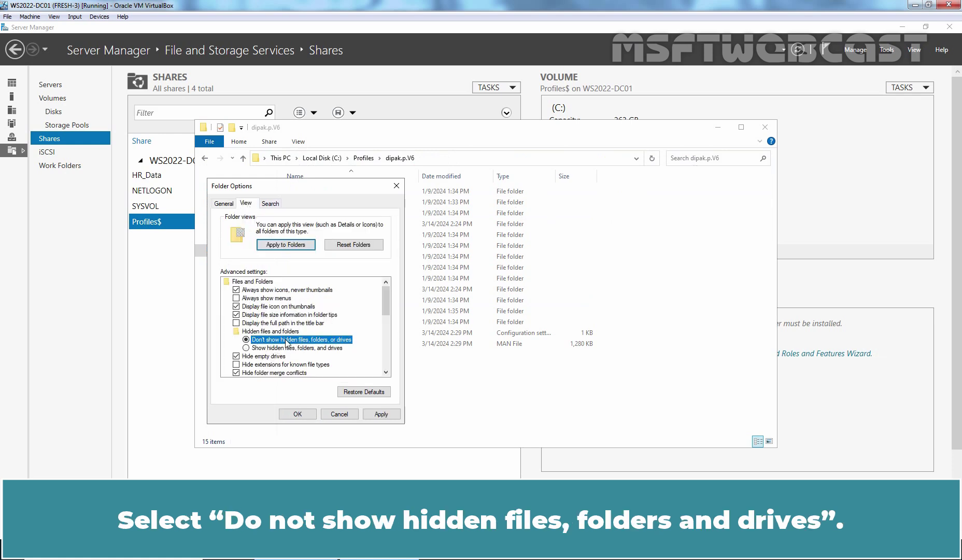
pyautogui.scroll(-1, 301, 332)
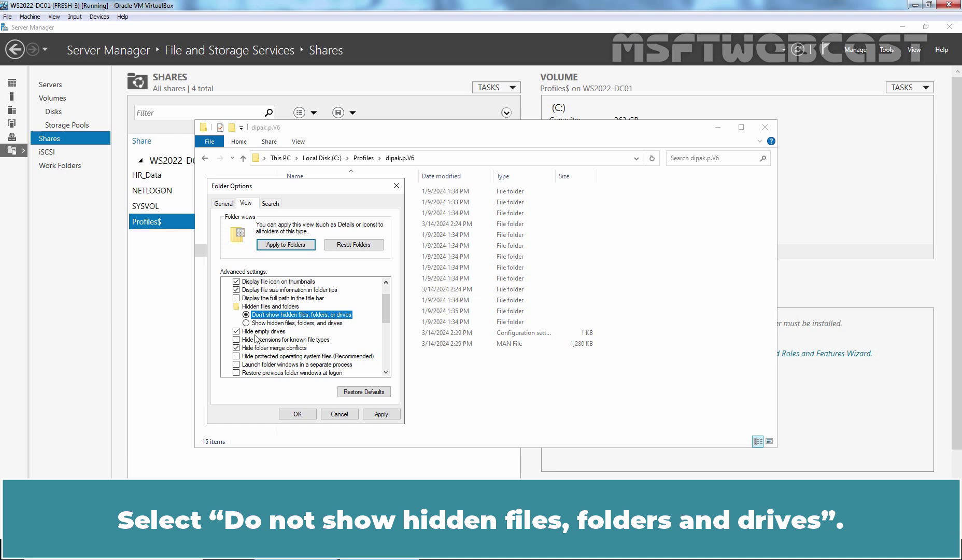
pyautogui.click(237, 339)
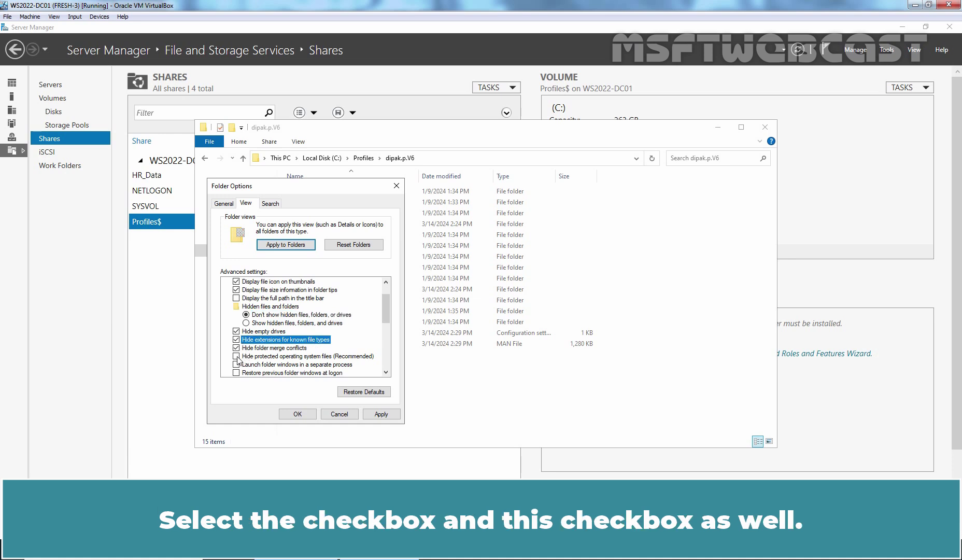
pyautogui.click(237, 356)
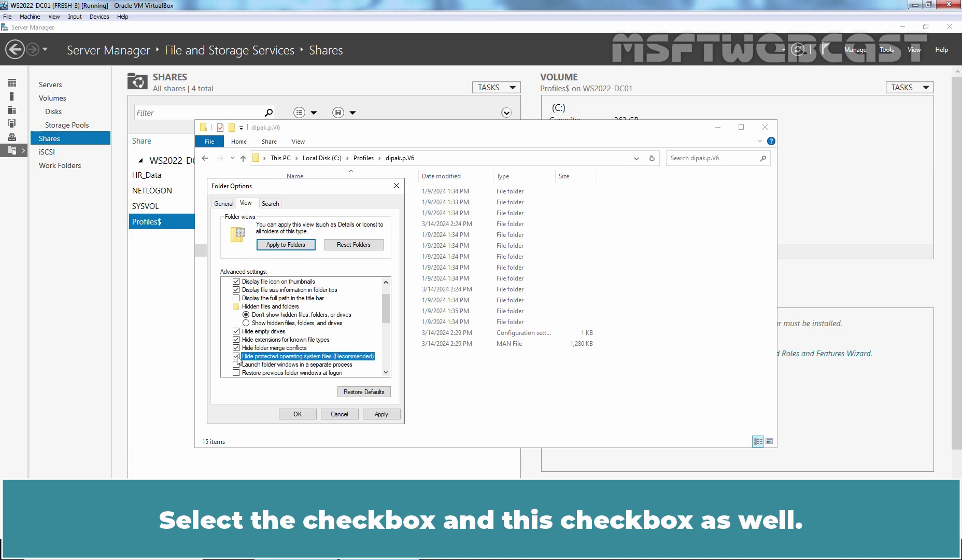
pyautogui.click(385, 416)
pyautogui.click(298, 413)
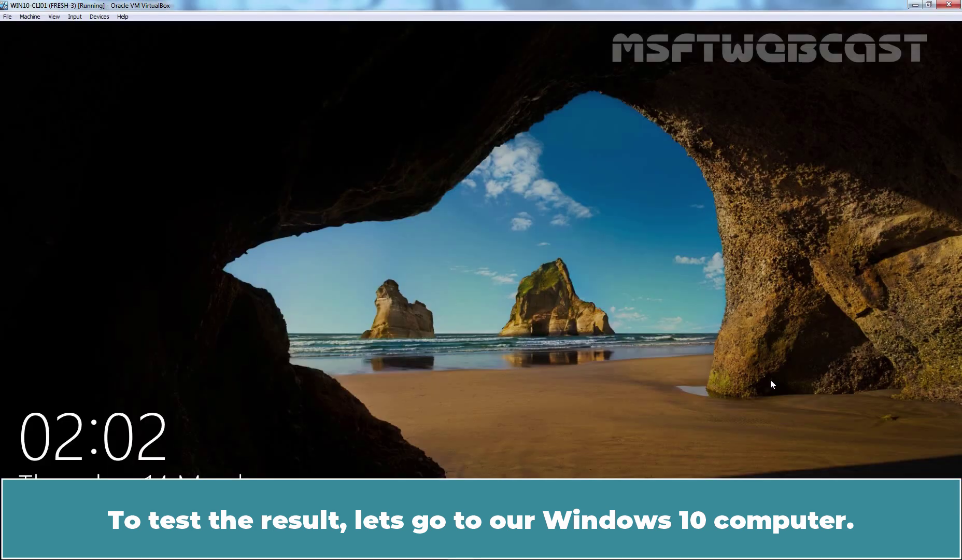
# Step: Unlock the Windows 10 client and sign in with the domain user's password
pyautogui.click(463, 368)
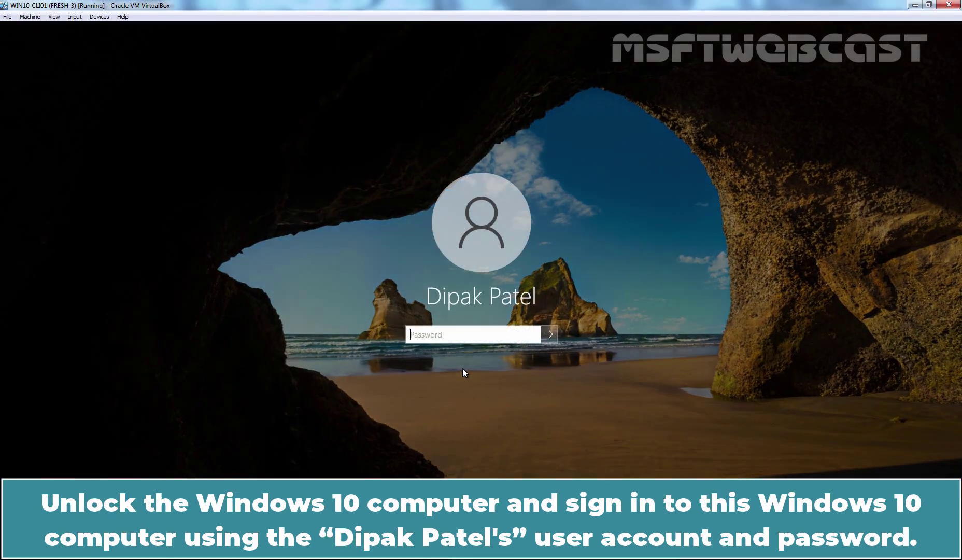
pyautogui.write('P@ssw0rd1')
pyautogui.press('Return')
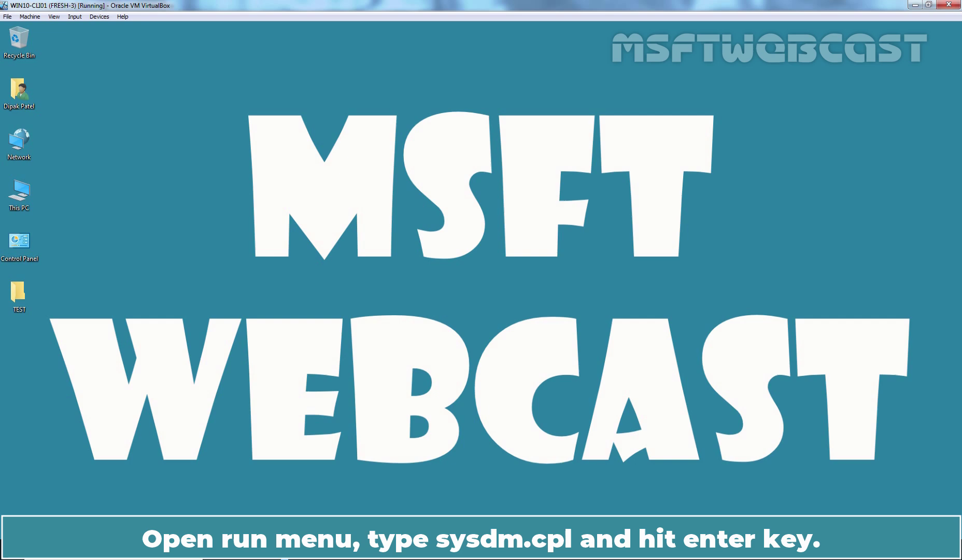
# Step: Run sysdm.cpl and approve UAC with the administrator account and its password
pyautogui.press('super+r')
pyautogui.write('sysdm.cpl')
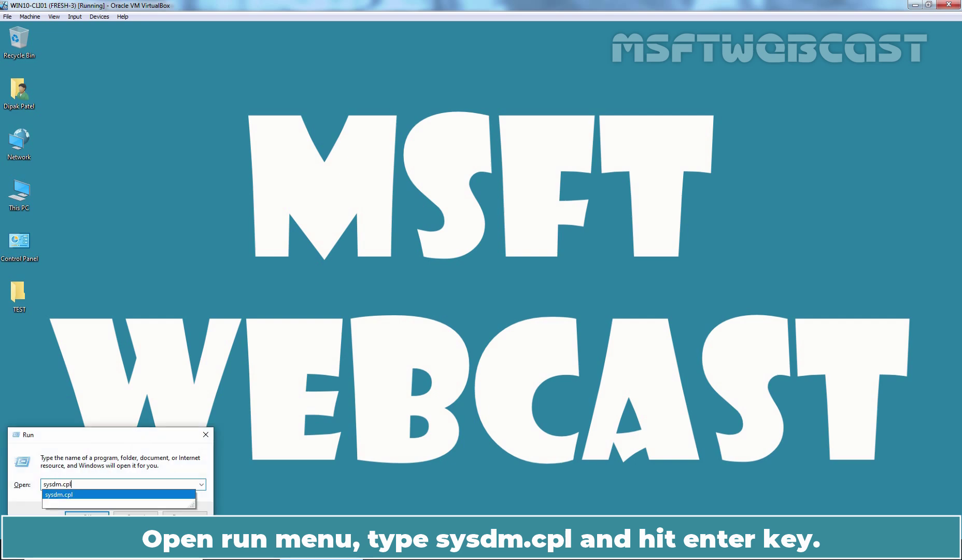
pyautogui.press('Return')
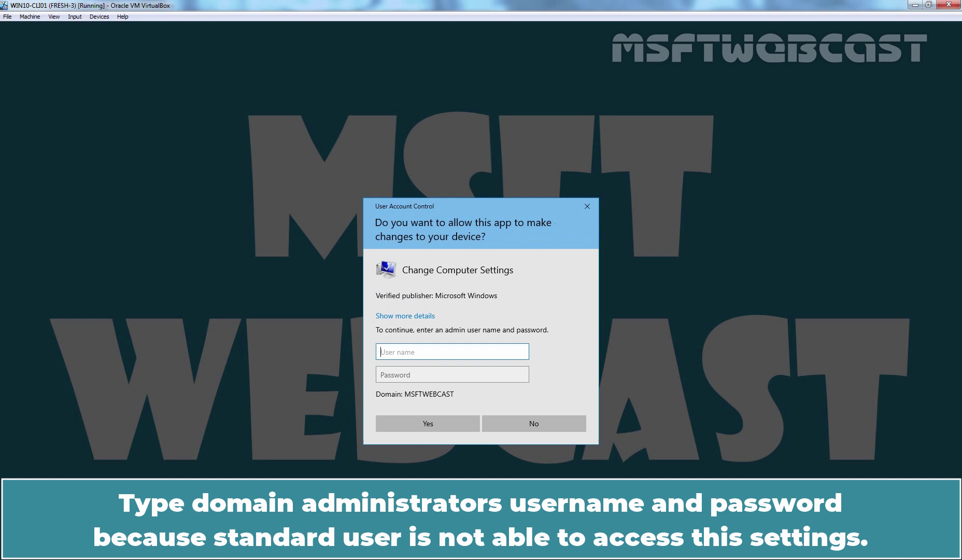
pyautogui.write('administrator')
pyautogui.press('Tab')
pyautogui.write('P@ssw0rd1')
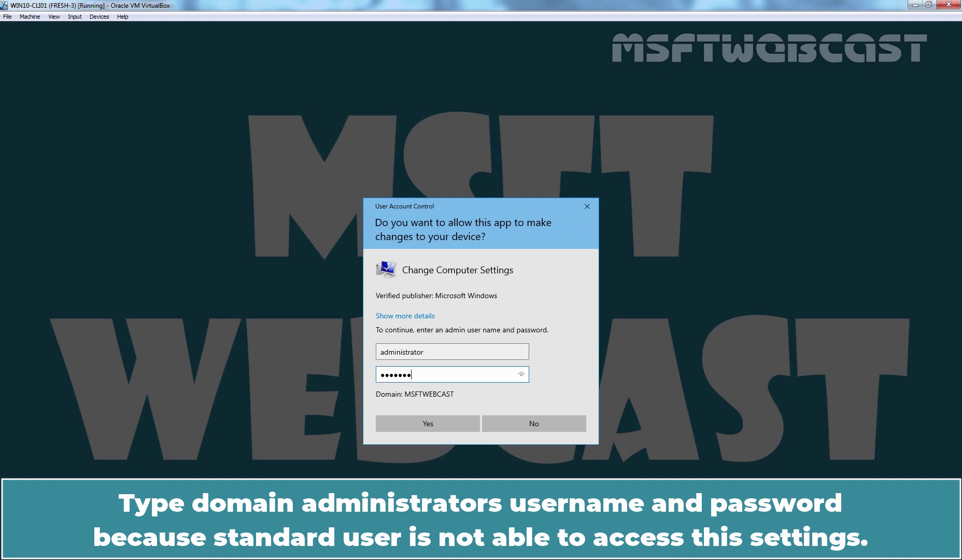
pyautogui.click(426, 421)
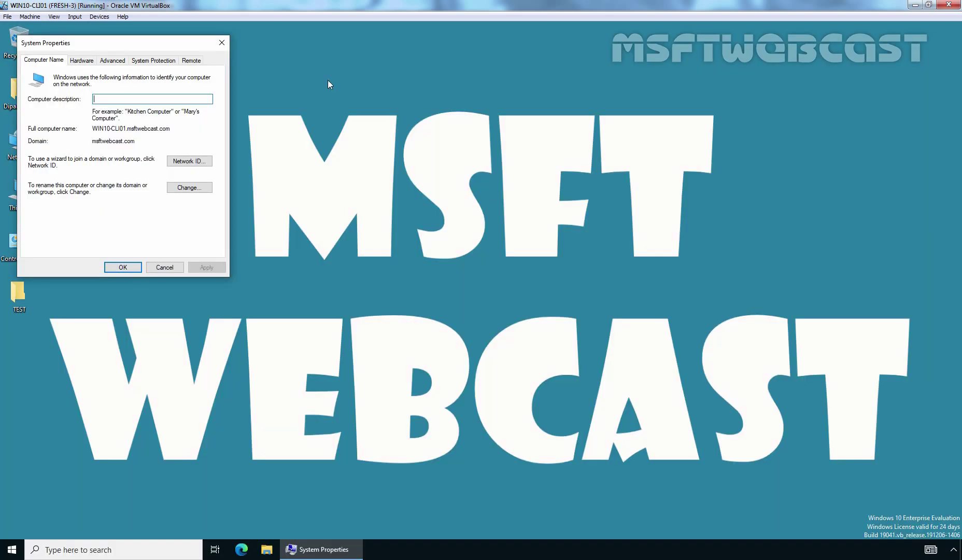
# Step: Check in User Profiles that the domain user's 4.49 MB profile is Mandatory, widening the Type and Status columns
pyautogui.click(118, 62)
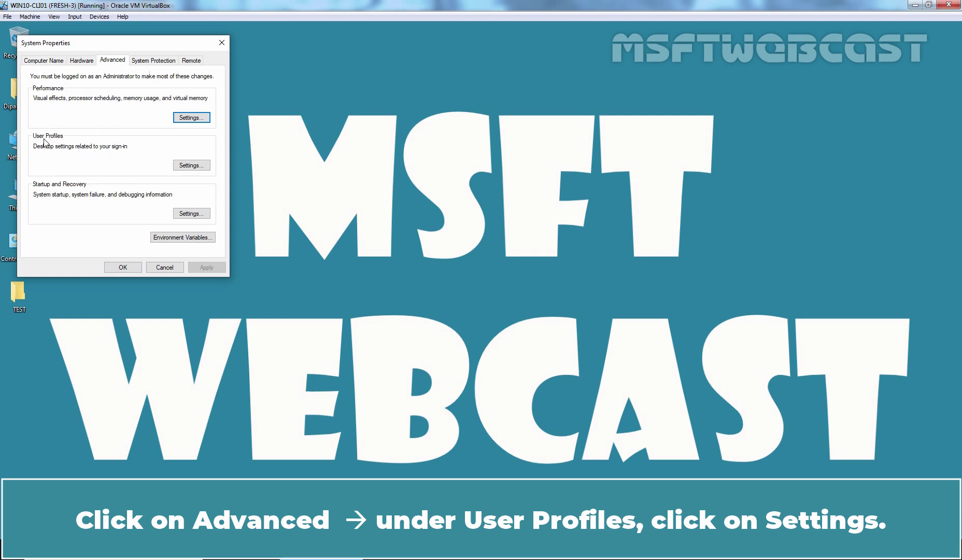
pyautogui.click(185, 167)
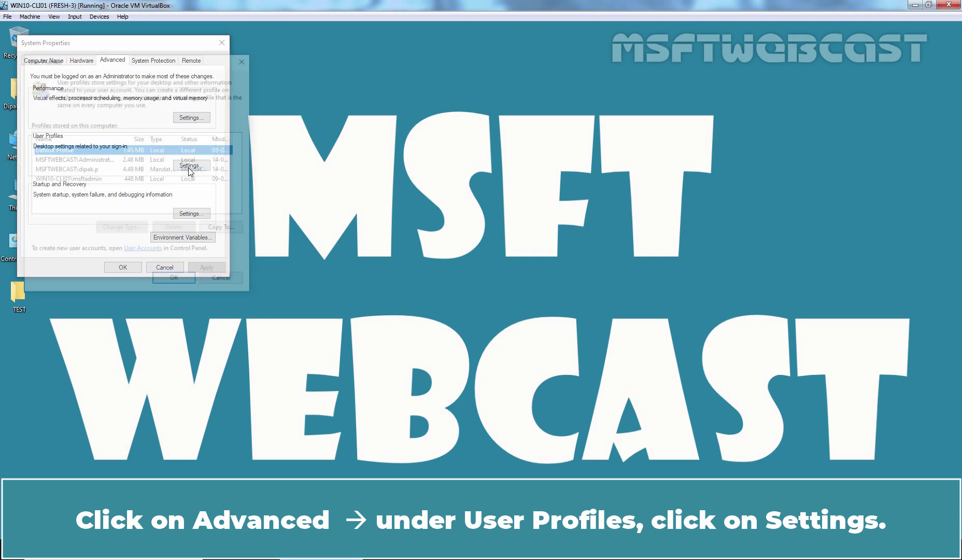
pyautogui.click(188, 170)
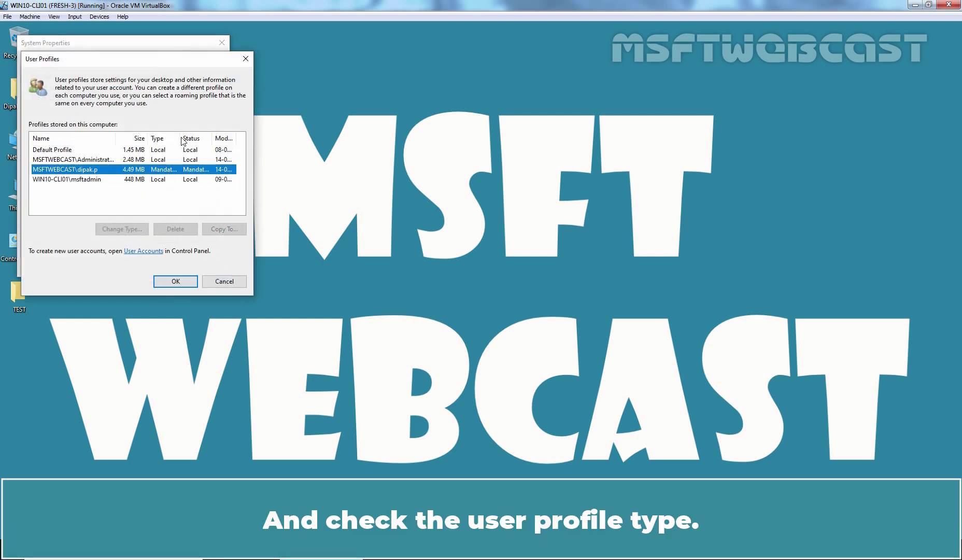
pyautogui.doubleClick(179, 136)
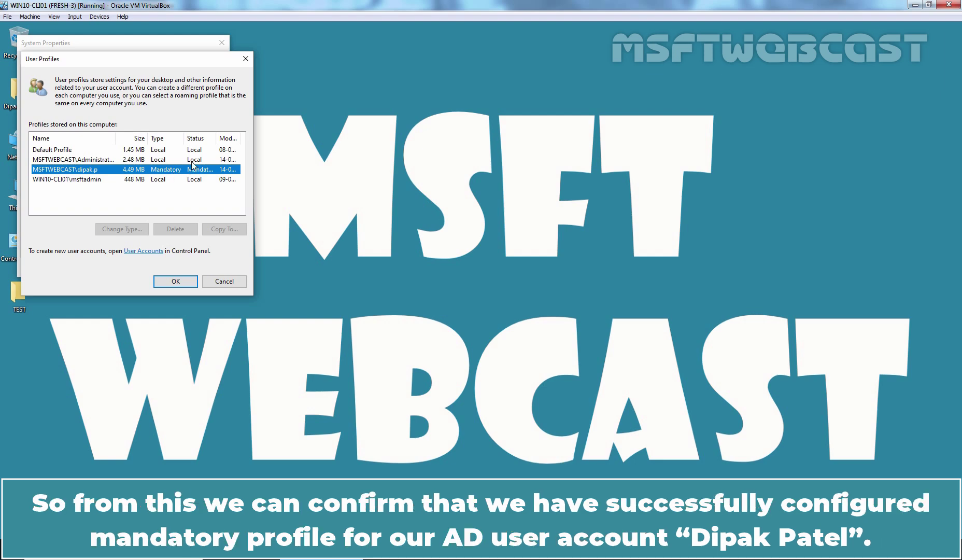
pyautogui.doubleClick(216, 136)
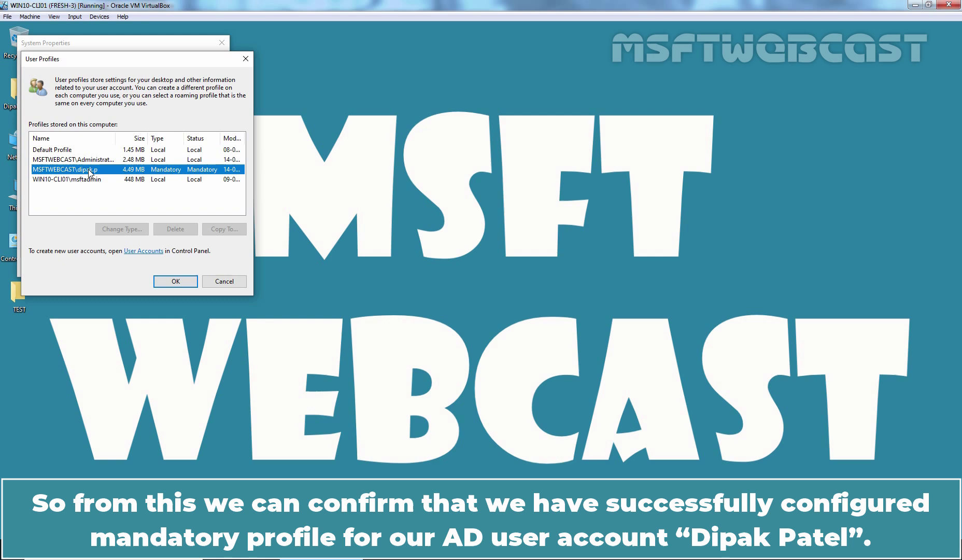
pyautogui.click(162, 281)
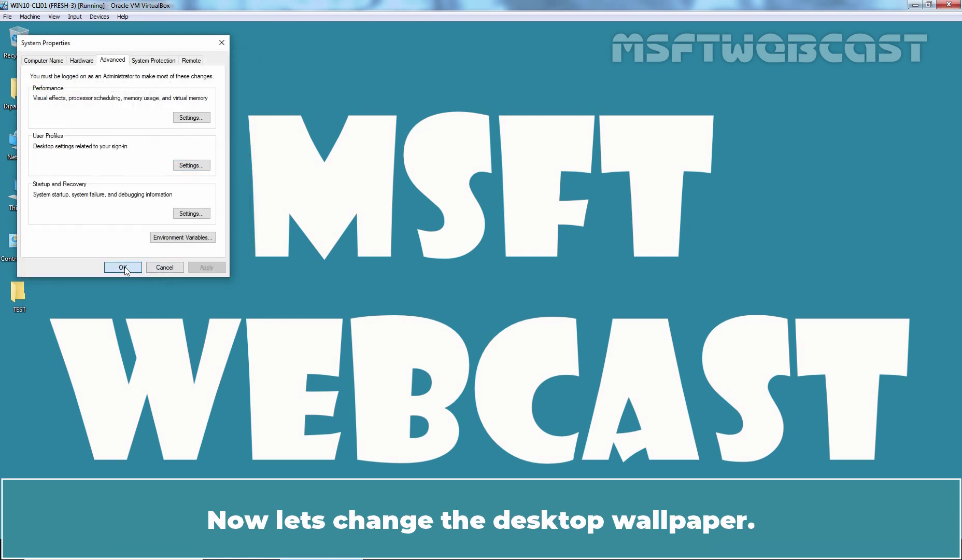
# Step: Close System Properties and set the desktop background to the beach-and-rock-arch picture in Personalize
pyautogui.click(125, 269)
pyautogui.rightClick(453, 111)
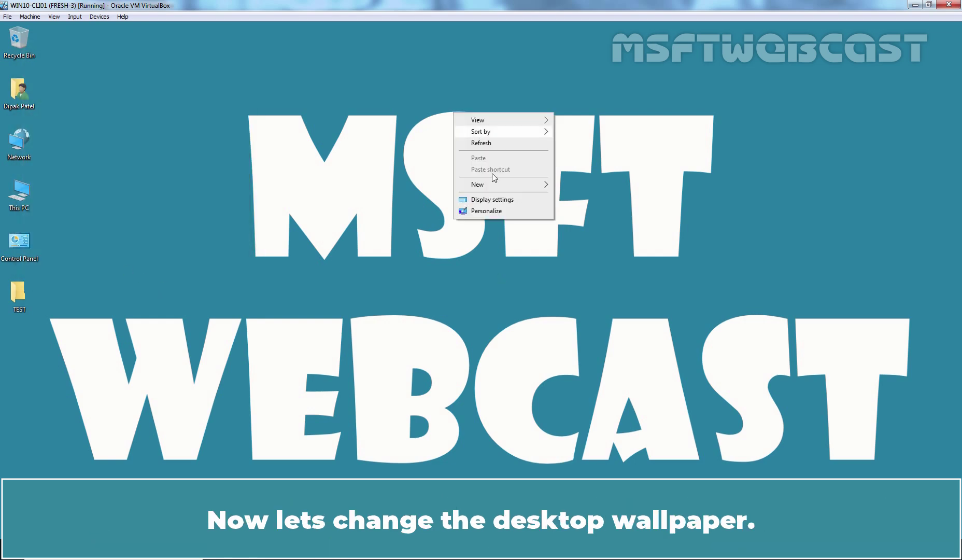
pyautogui.click(496, 212)
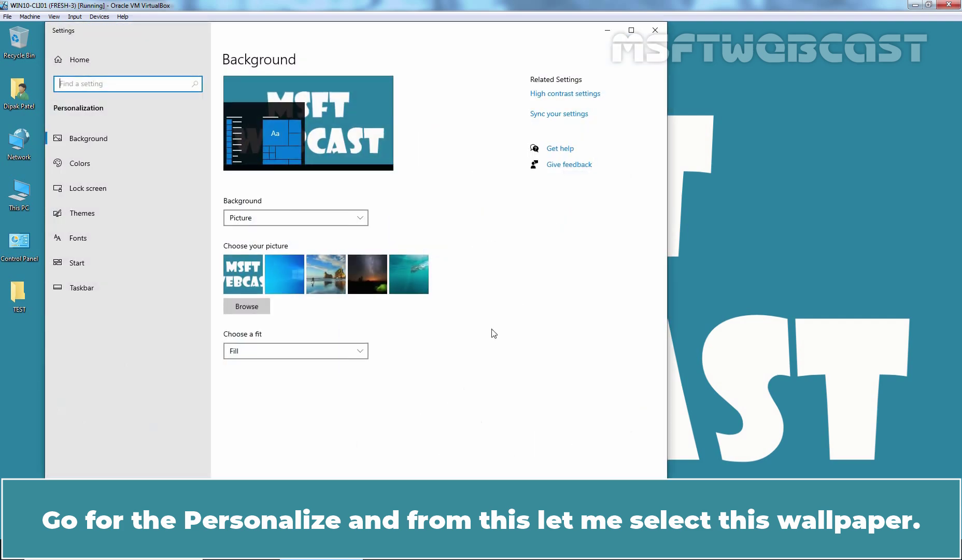
pyautogui.click(326, 280)
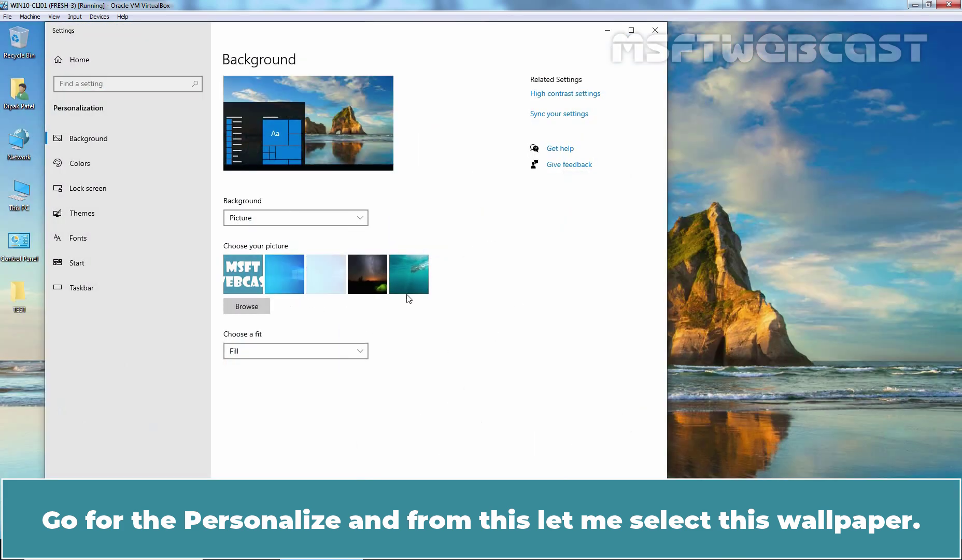
pyautogui.click(655, 31)
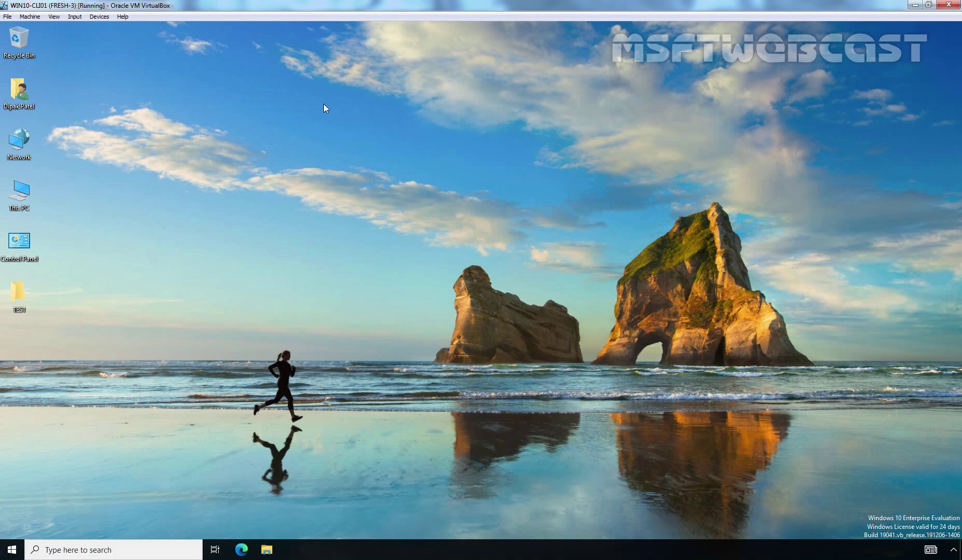
# Step: Create a new desktop shortcut with location cmd, keeping the name cmd
pyautogui.rightClick(324, 103)
pyautogui.moveTo(348, 175)
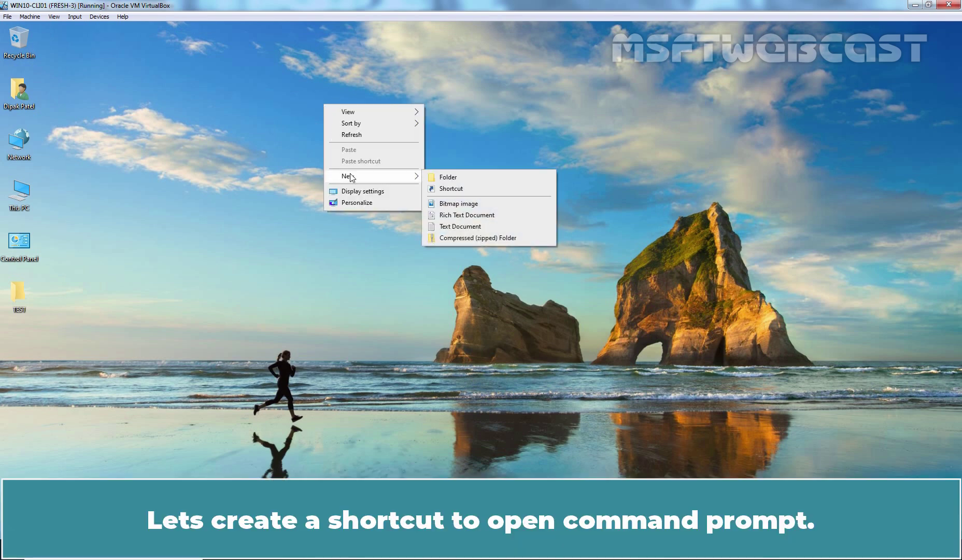
pyautogui.click(449, 189)
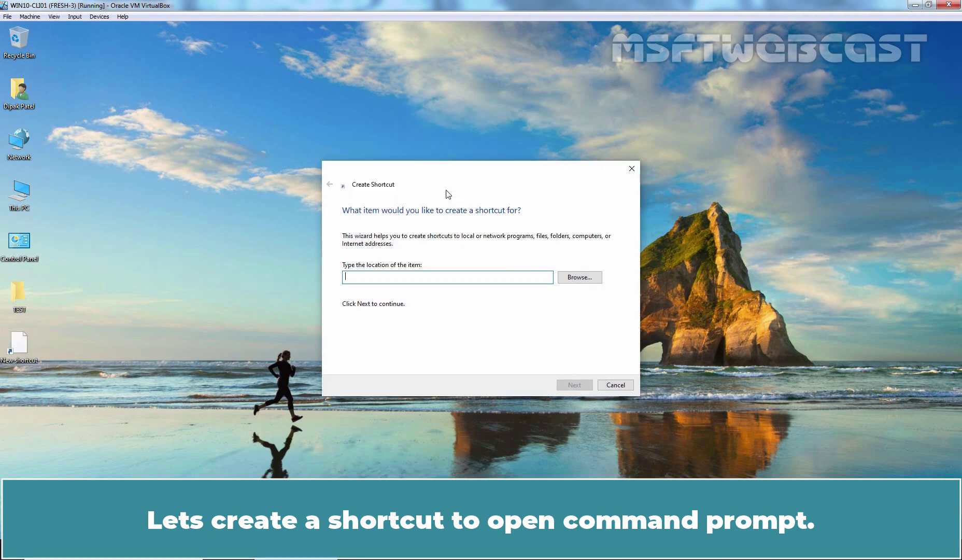
pyautogui.write('cmd')
pyautogui.press('Return')
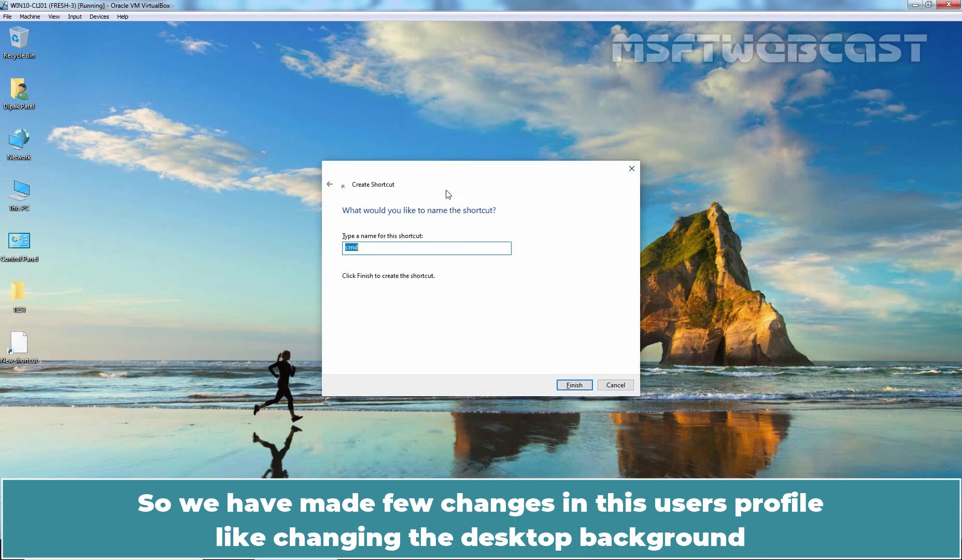
pyautogui.press('Return')
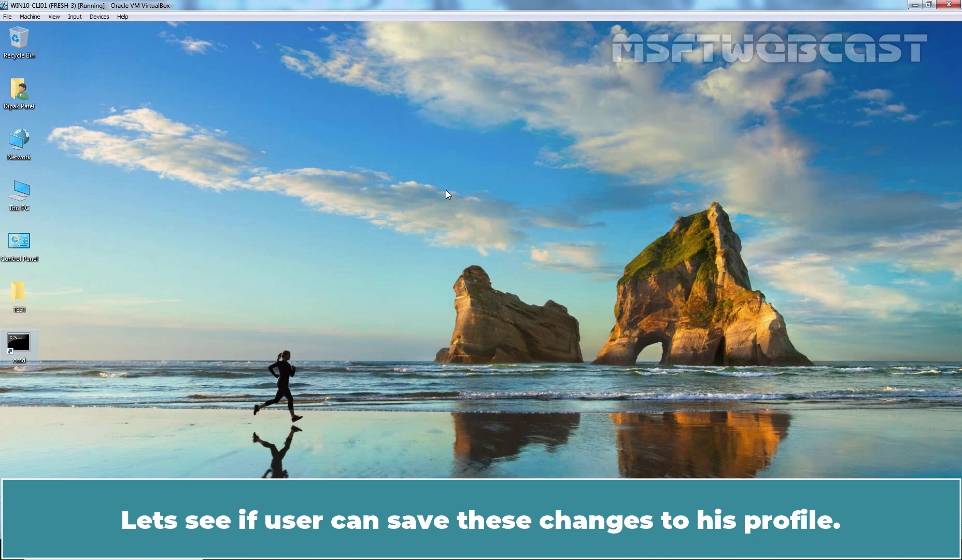
# Step: Sign out with logoff, then sign back in with the user's password
pyautogui.press('super+r')
pyautogui.write('logoff')
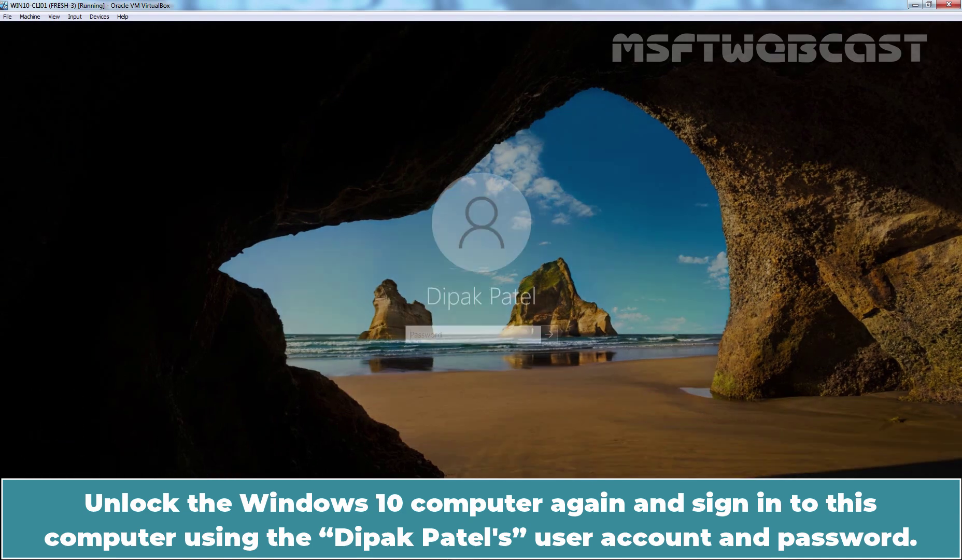
pyautogui.write('*********')
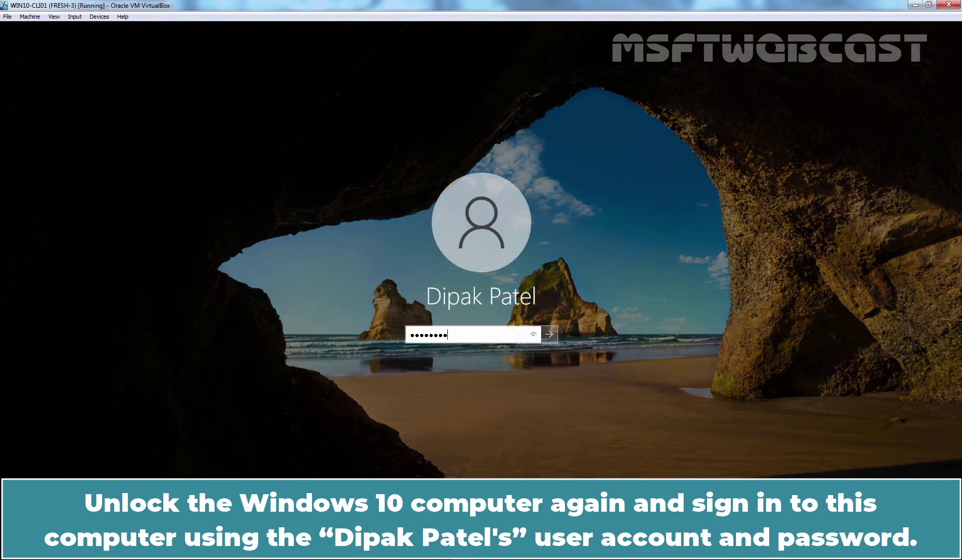
pyautogui.press('Return')
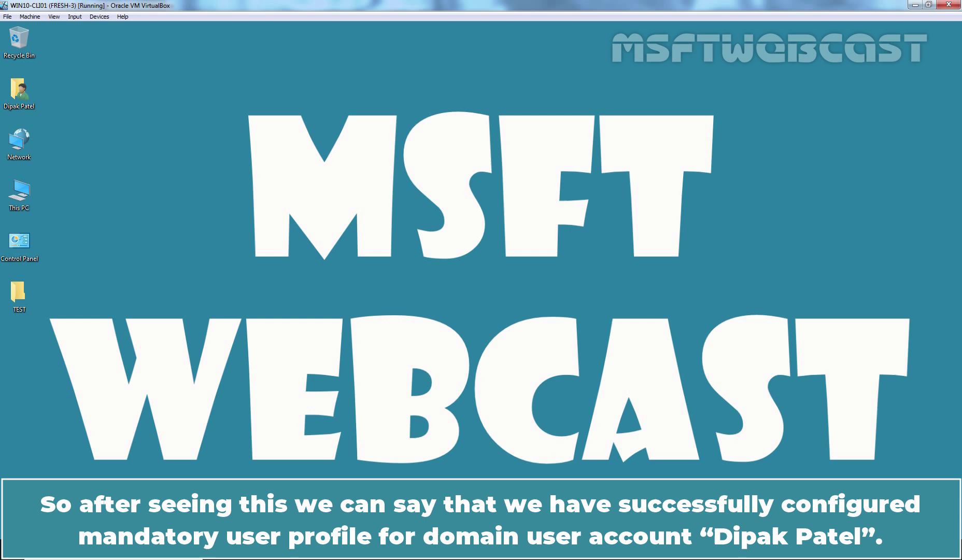
# Step: Open the profiles share path from Run and enter the user's V6 profile folder
pyautogui.press('super+r')
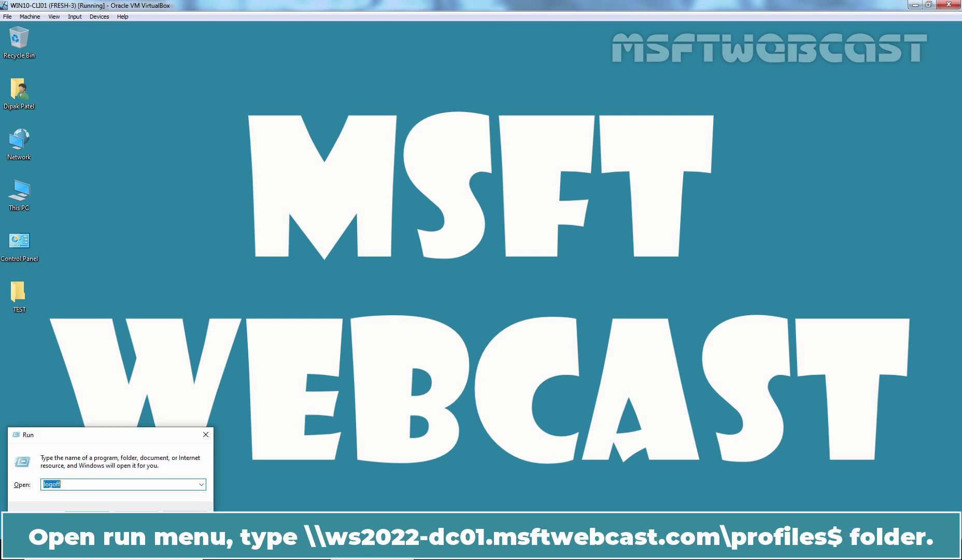
pyautogui.write('\\\\ws2022-dc01.msftwebcast.com\\profiles$')
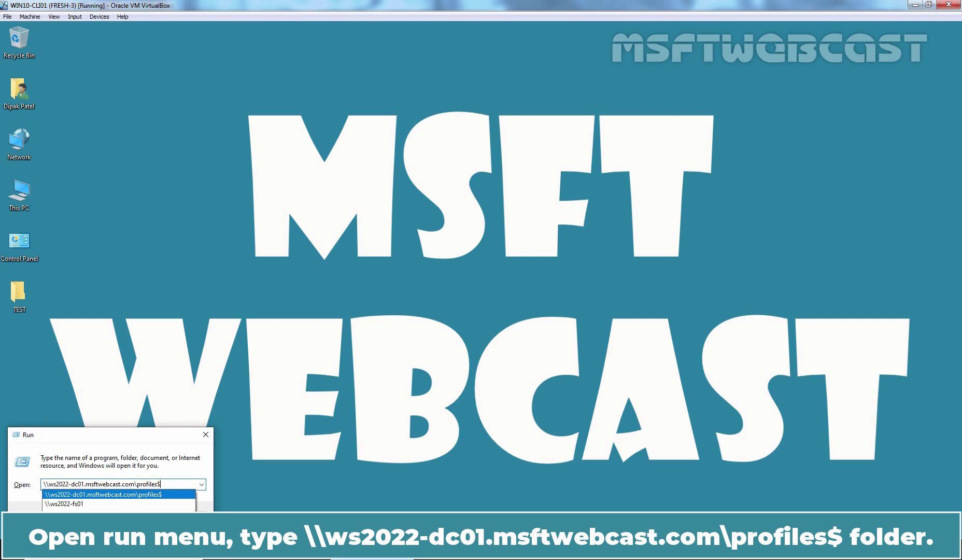
pyautogui.press('Return')
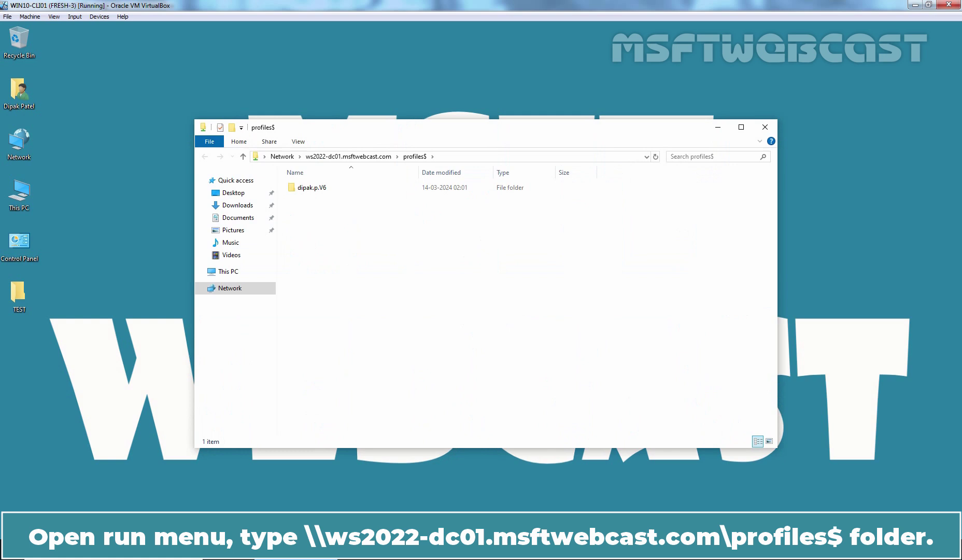
pyautogui.doubleClick(313, 190)
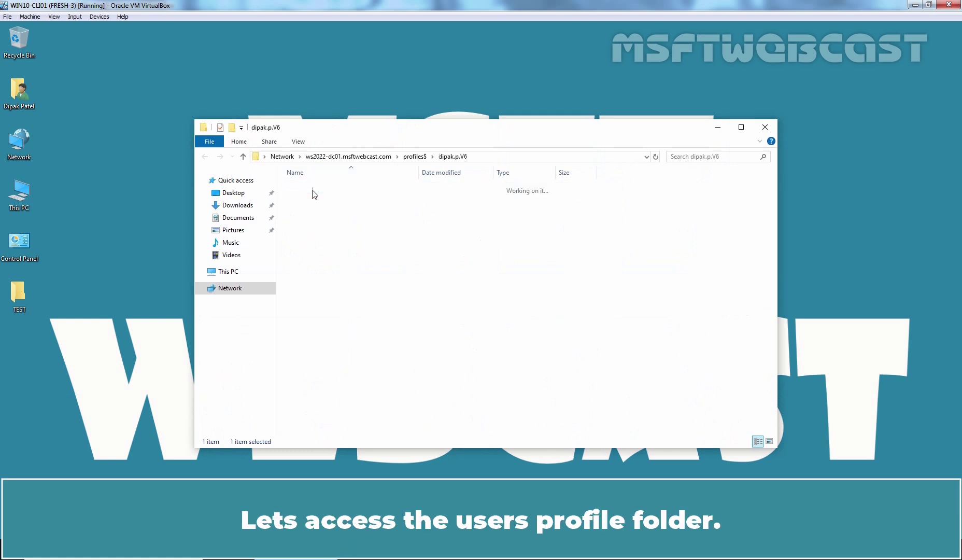
# Step: Show hidden files, file extensions and protected system files in Folder Options, then select NTUSER.MAN
pyautogui.click(300, 142)
pyautogui.click(697, 161)
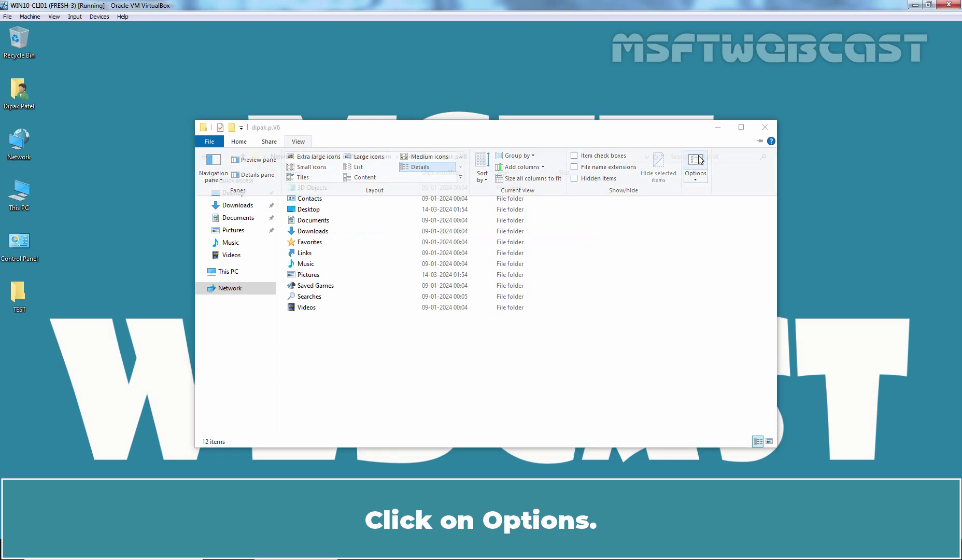
pyautogui.click(248, 201)
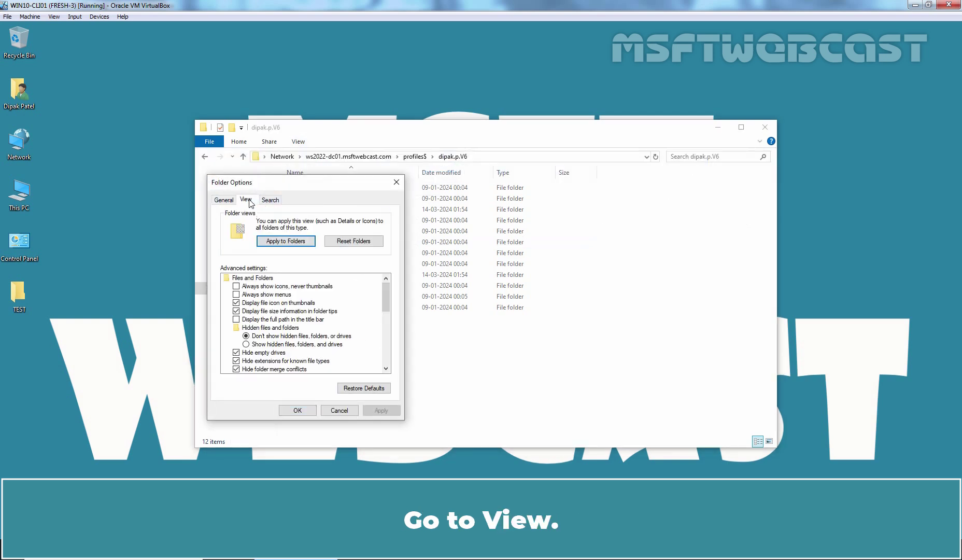
pyautogui.click(260, 346)
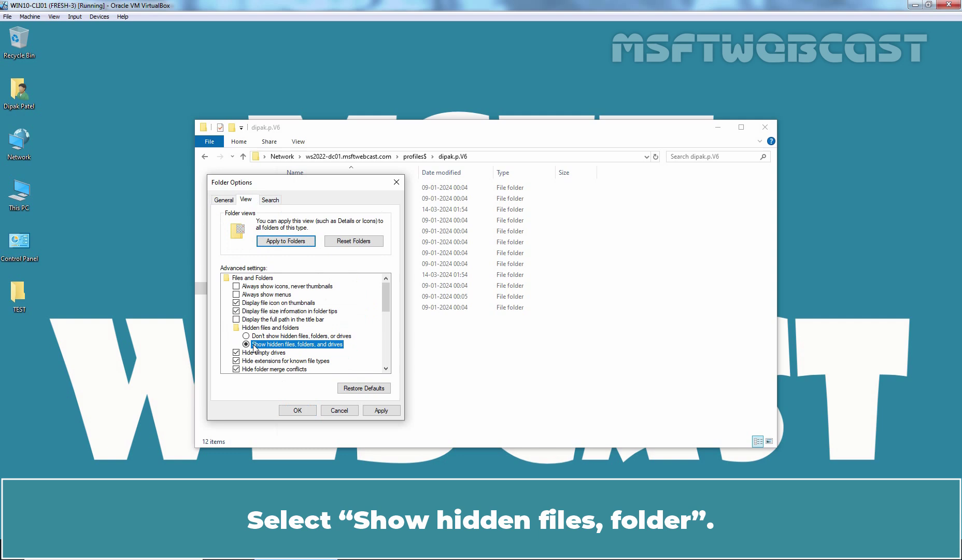
pyautogui.click(239, 362)
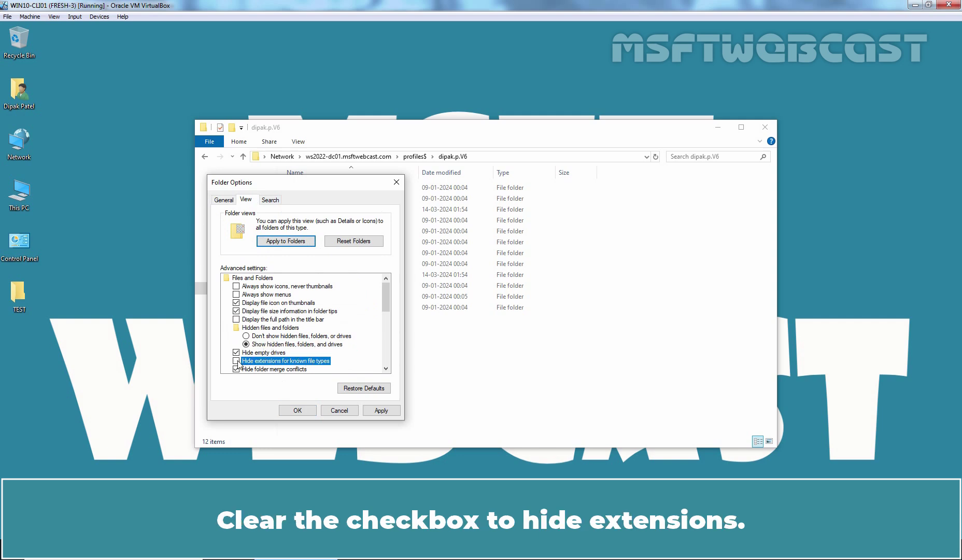
pyautogui.scroll(-1, 312, 344)
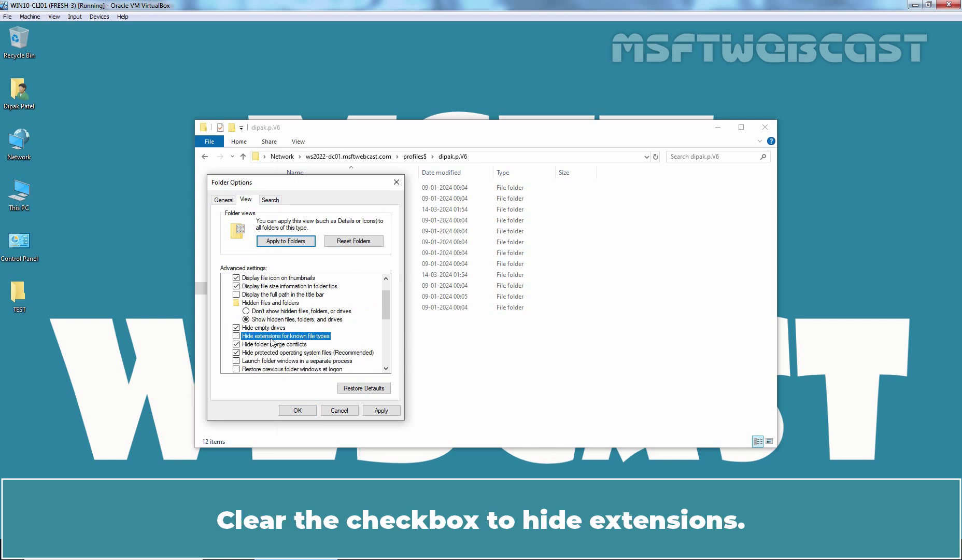
pyautogui.click(276, 353)
pyautogui.click(559, 302)
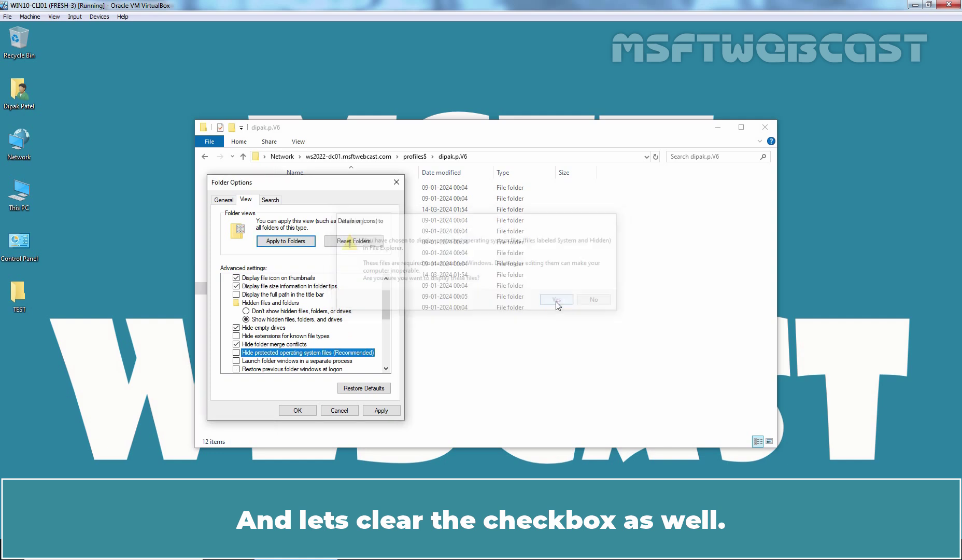
pyautogui.click(382, 410)
pyautogui.click(310, 411)
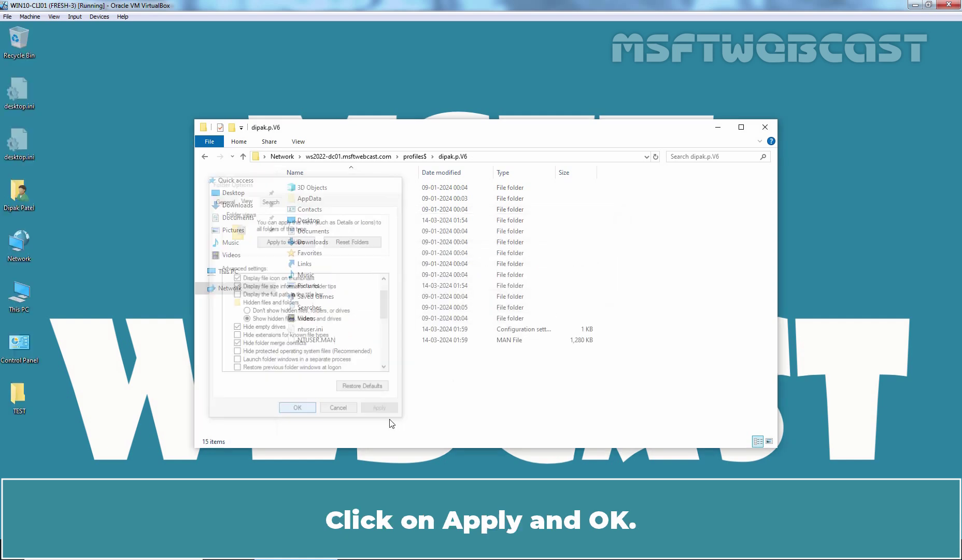
pyautogui.click(306, 342)
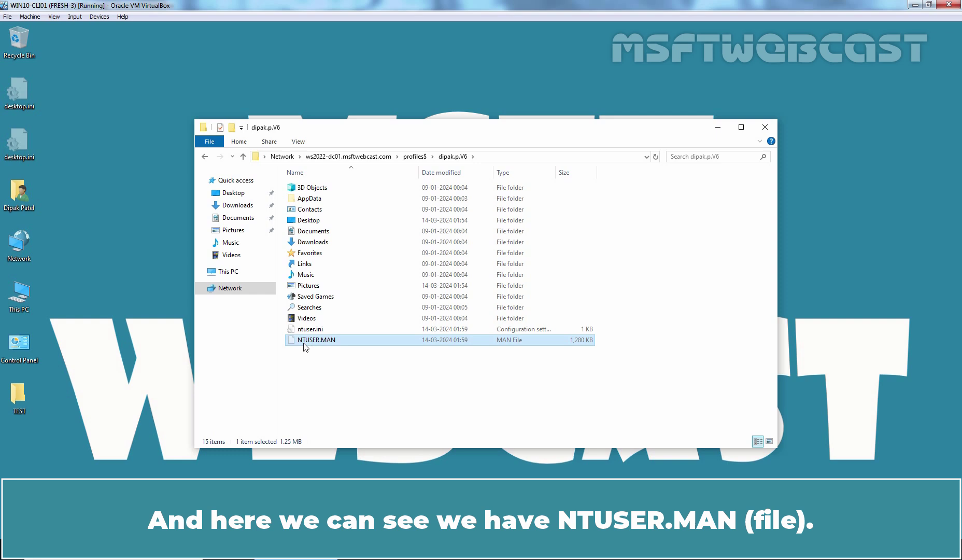
# Step: Rename NTUSER.MAN to NTUSER.DAT, accepting the extension change warning
pyautogui.press('F2')
pyautogui.press('Right')
pyautogui.press('Right')
pyautogui.press('Right')
pyautogui.hotkey('shift', 'Left')
pyautogui.hotkey('shift', 'Left')
pyautogui.hotkey('shift', 'Left')
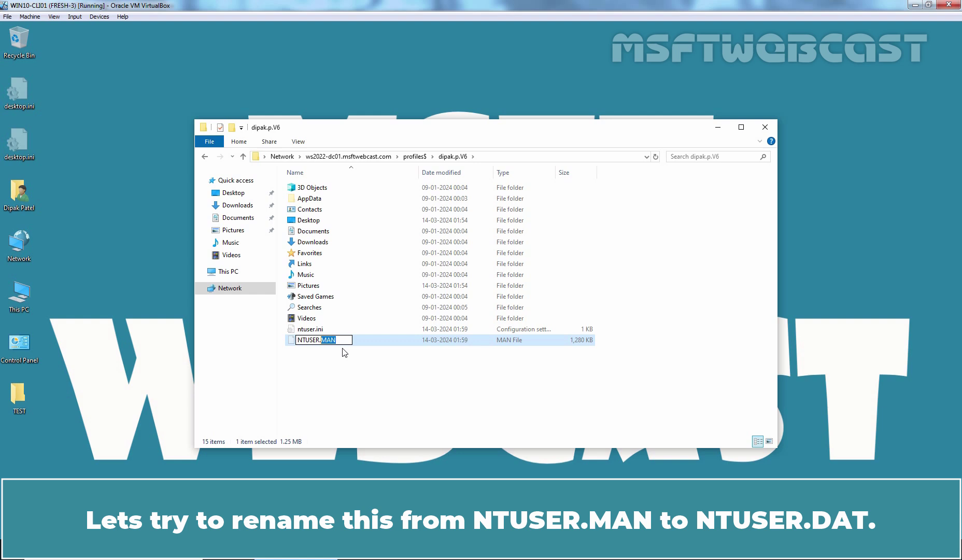
pyautogui.write('DAT')
pyautogui.press('Return')
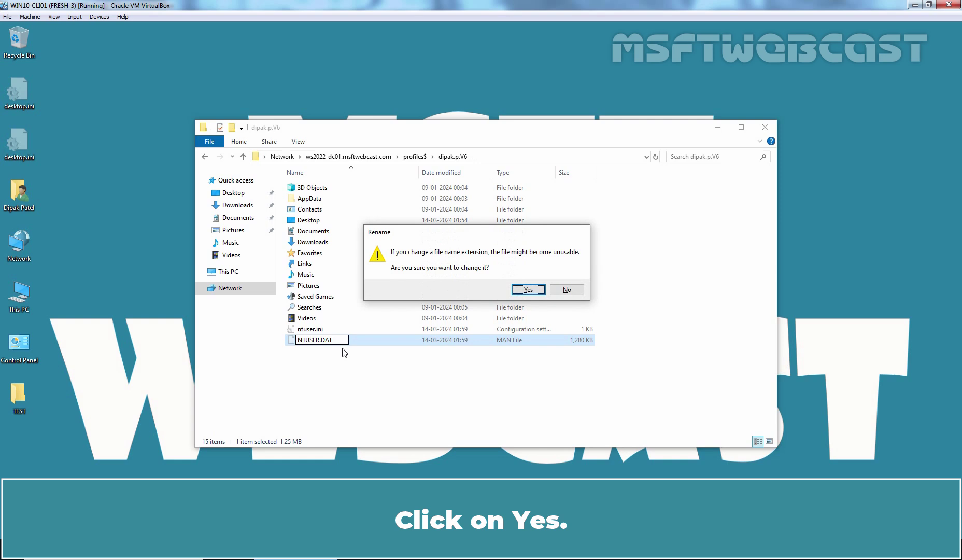
pyautogui.press('Return')
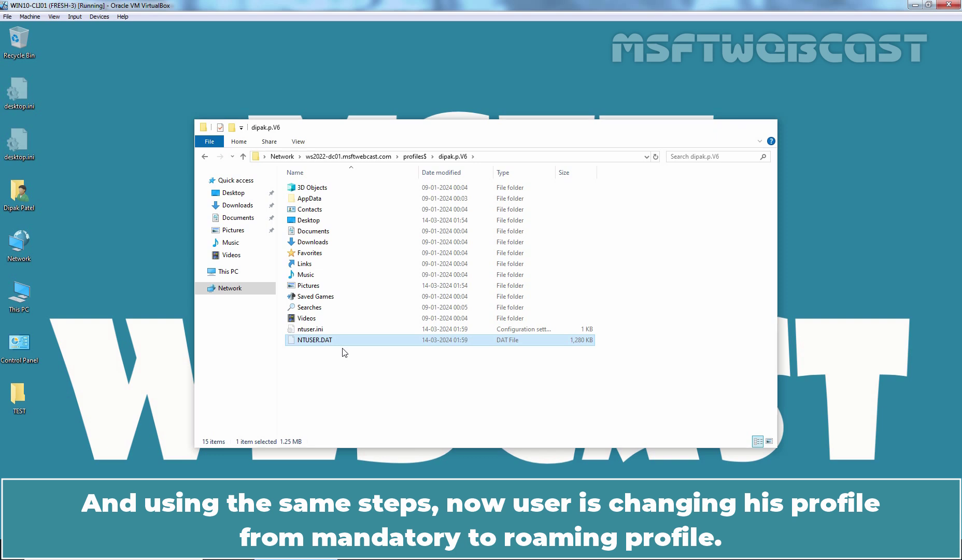
# Step: Close Explorer, sign out with logoff, and sign back in with the user's password
pyautogui.hotkey('alt', 'F4')
pyautogui.press('super+r')
pyautogui.write('logoff')
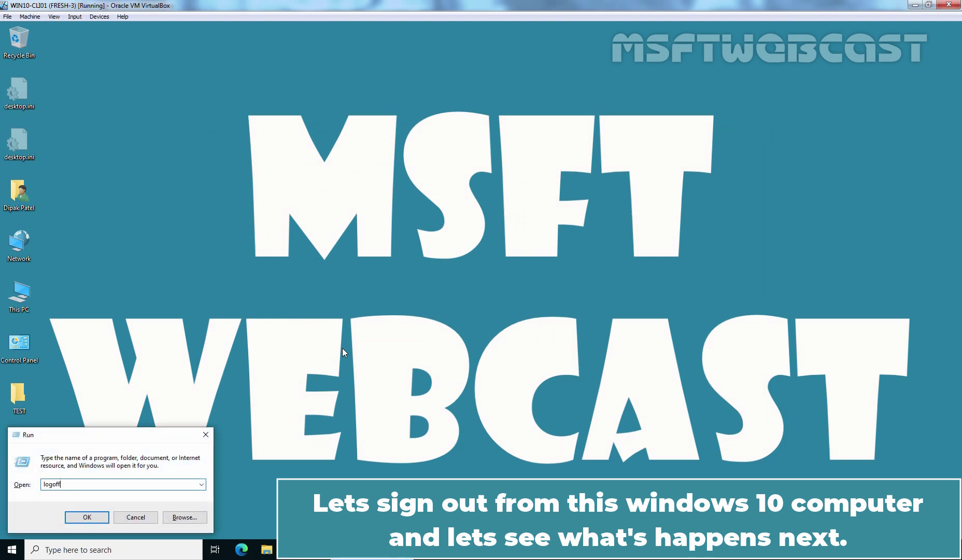
pyautogui.press('Return')
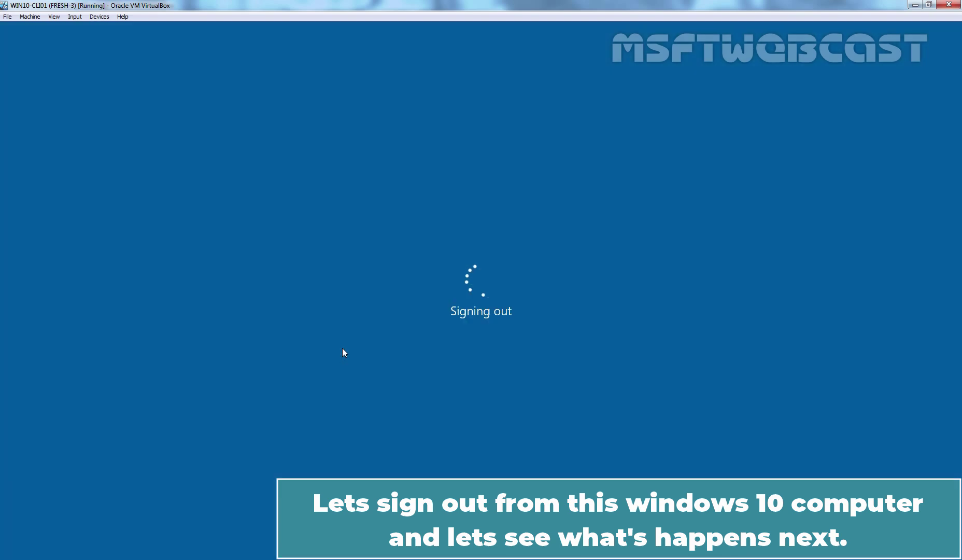
pyautogui.press('space')
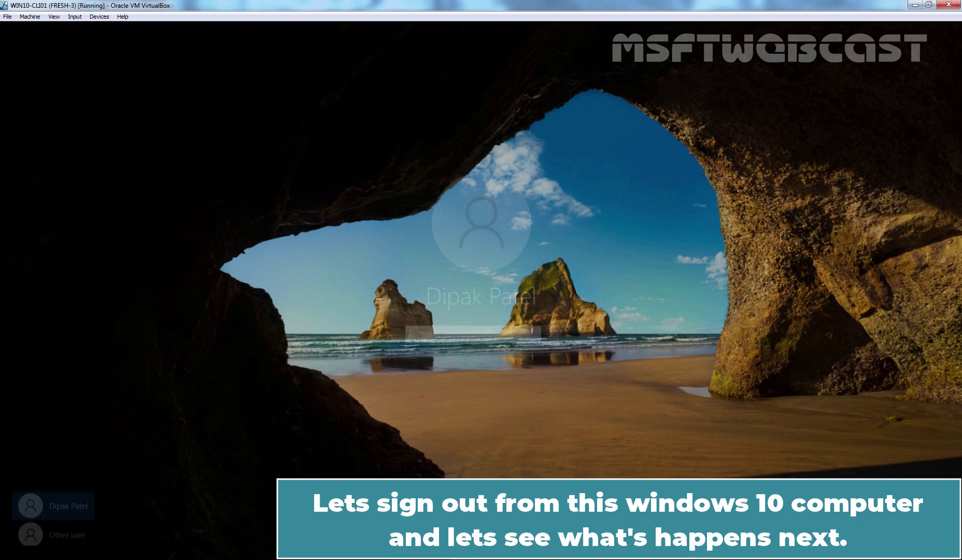
pyautogui.write('•••••••••')
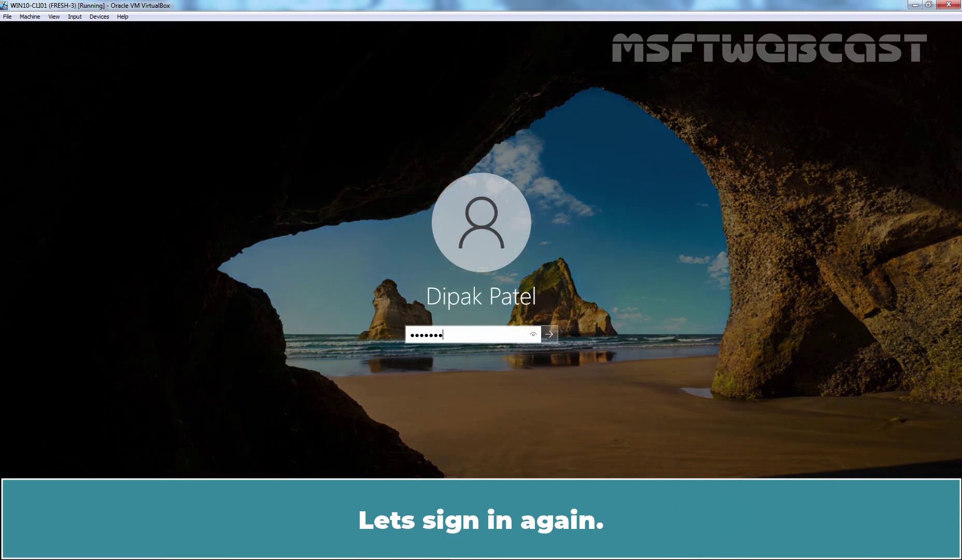
pyautogui.press('Return')
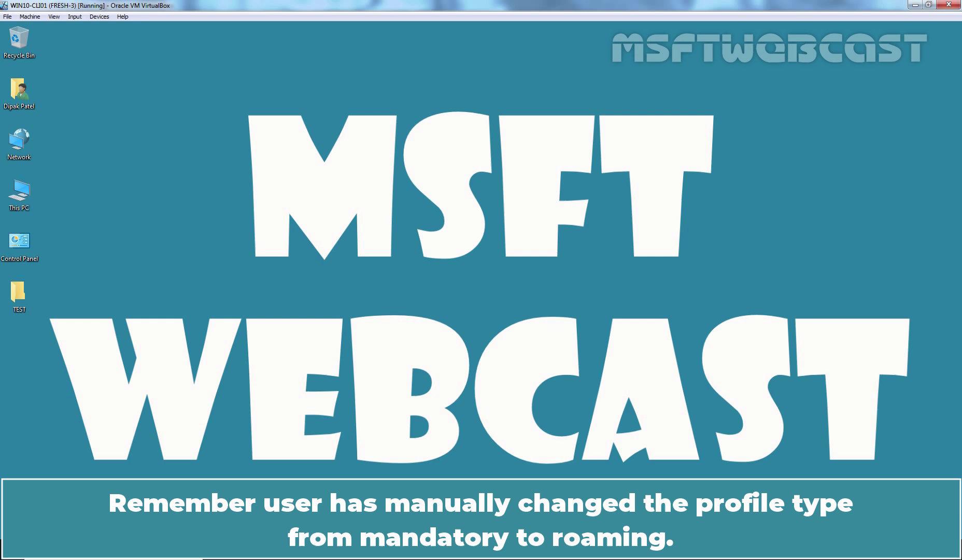
# Step: Launch sysdm.cpl from Run, authorizing with the administrator account and its password
pyautogui.press('super+r')
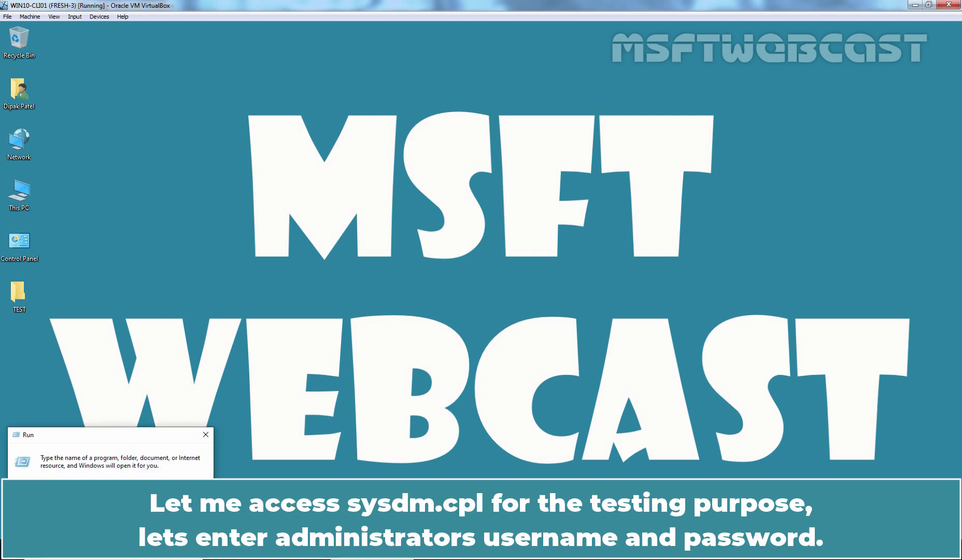
pyautogui.press('Return')
pyautogui.write('ad')
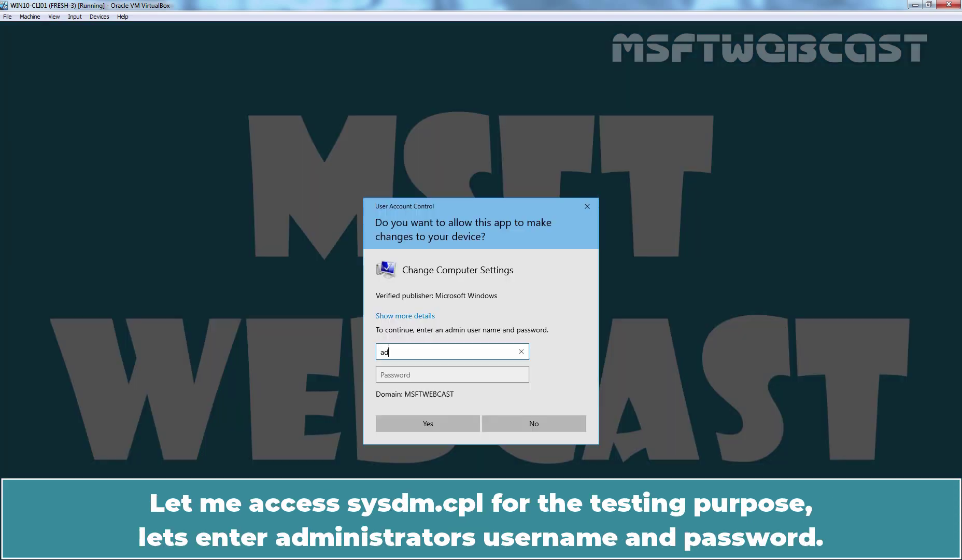
pyautogui.write('ministrator')
pyautogui.click(415, 374)
pyautogui.write('•••••••')
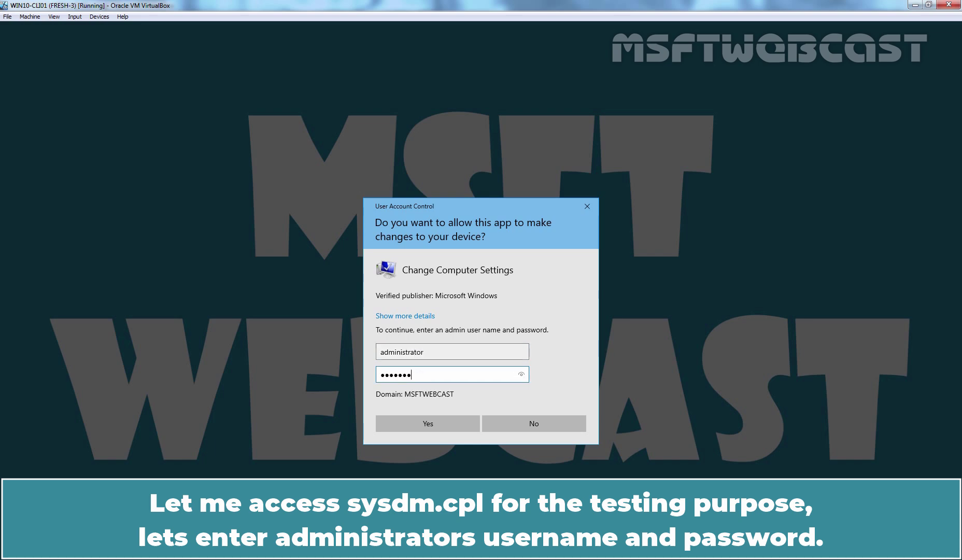
pyautogui.press('Return')
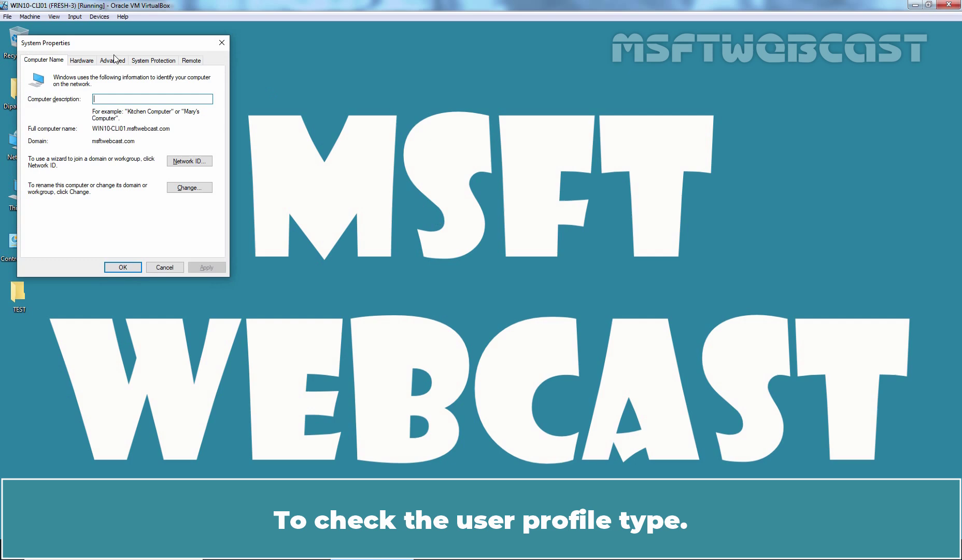
# Step: Open User Profiles on the Advanced tab and select the domain user's 4.68 MB profile, now Roaming
pyautogui.click(114, 61)
pyautogui.click(184, 167)
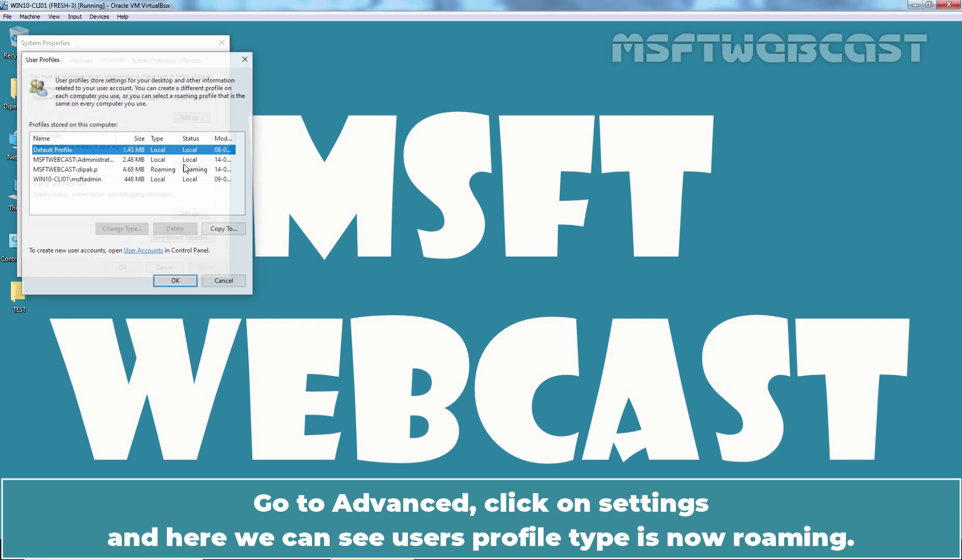
pyautogui.click(66, 170)
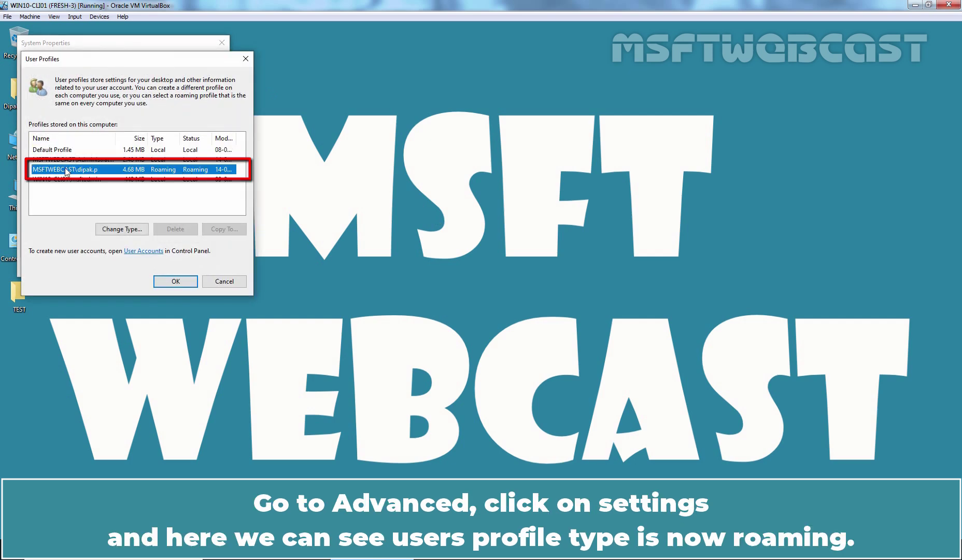